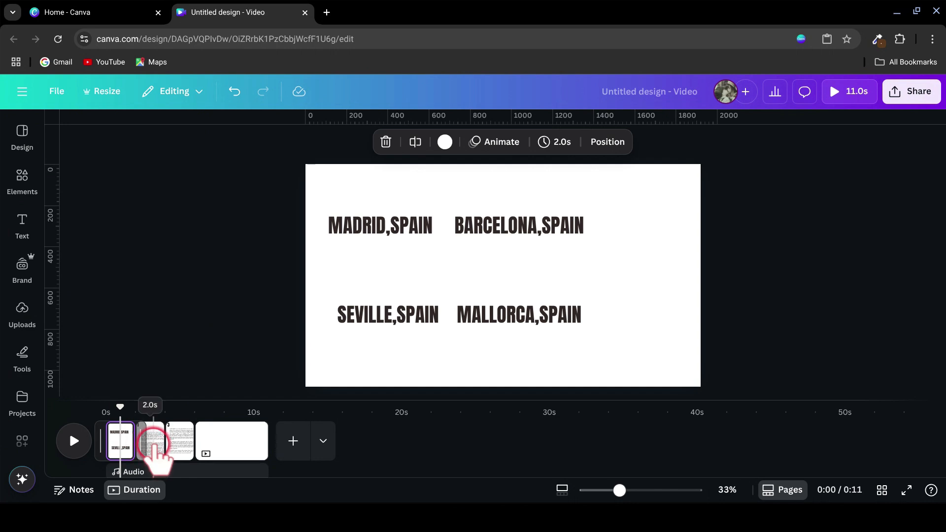
# Step: Search the elements for "Teardrop" frames and add a red-bordered teardrop frame to the blank fourth page
pyautogui.click(156, 442)
pyautogui.click(181, 443)
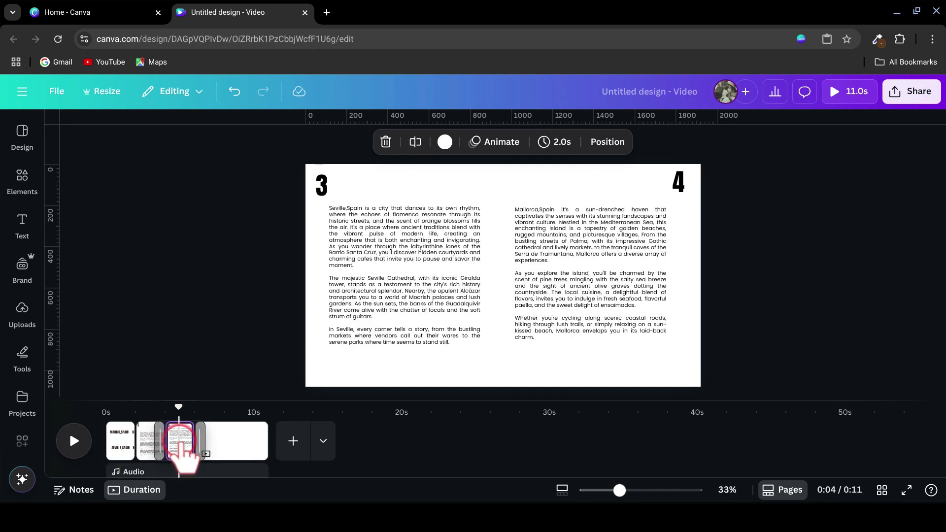
pyautogui.click(231, 441)
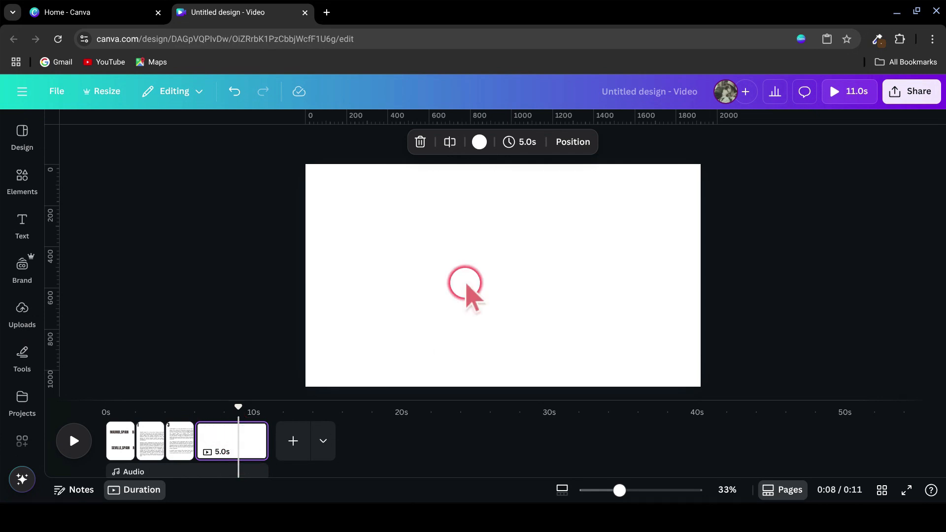
pyautogui.click(11, 181)
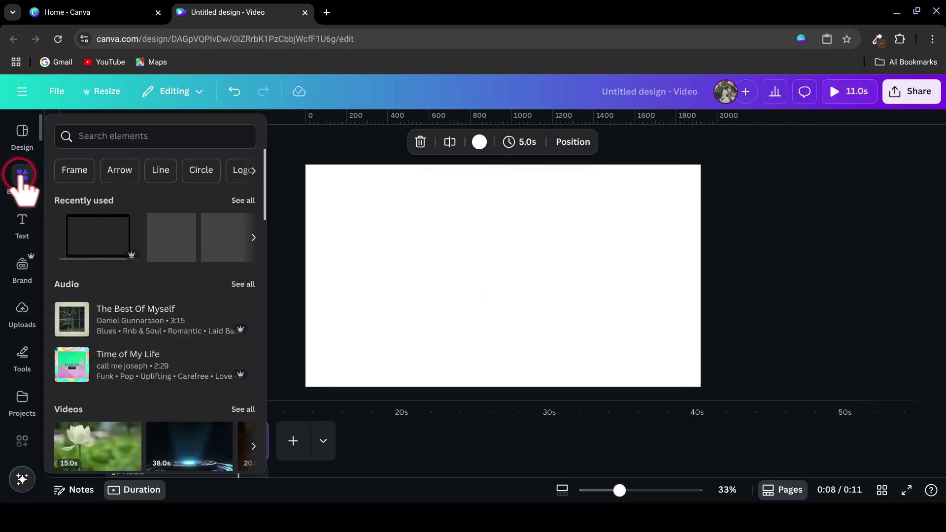
pyautogui.click(83, 131)
pyautogui.write('Teardrop')
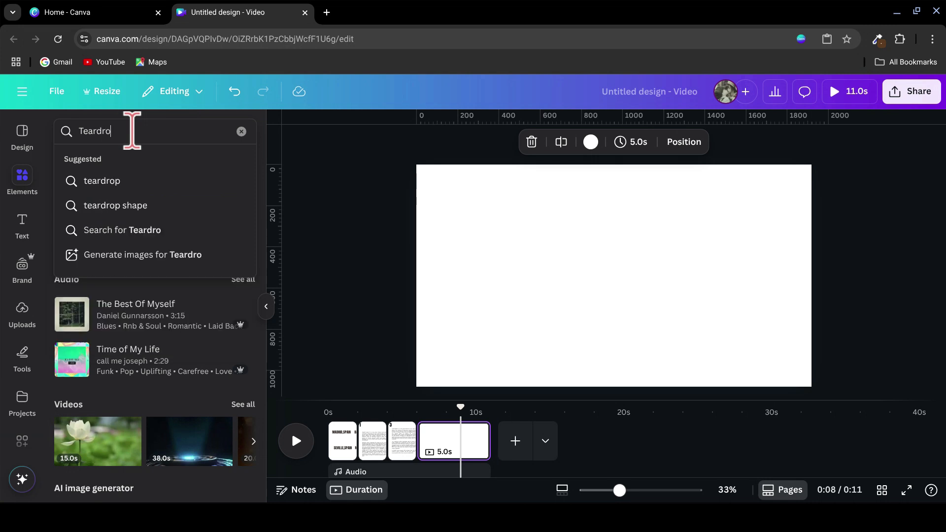
pyautogui.press('Return')
pyautogui.click(243, 309)
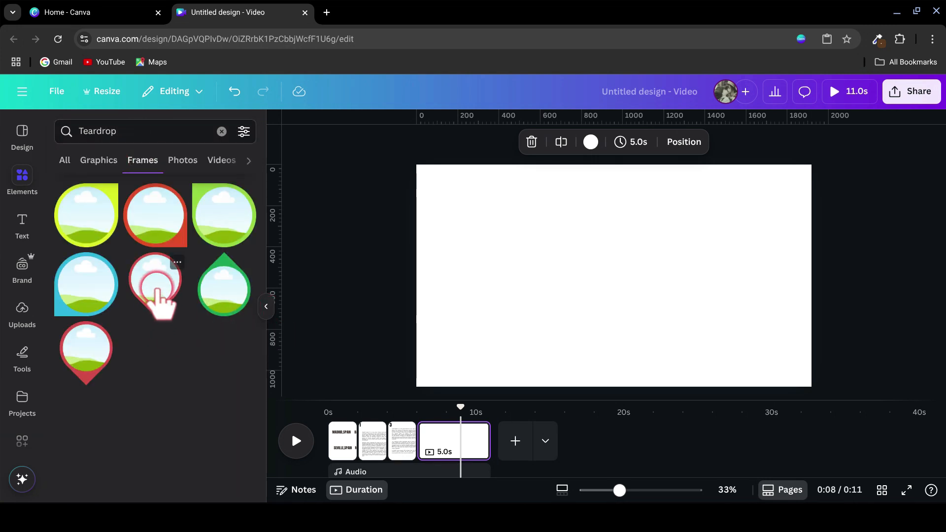
pyautogui.click(157, 289)
# Step: Rotate the teardrop frame so its tip faces right, place it left of the page centre and recolour its border white
pyautogui.moveTo(691, 278); pyautogui.dragTo(585, 246)
pyautogui.moveTo(635, 281); pyautogui.dragTo(587, 306)
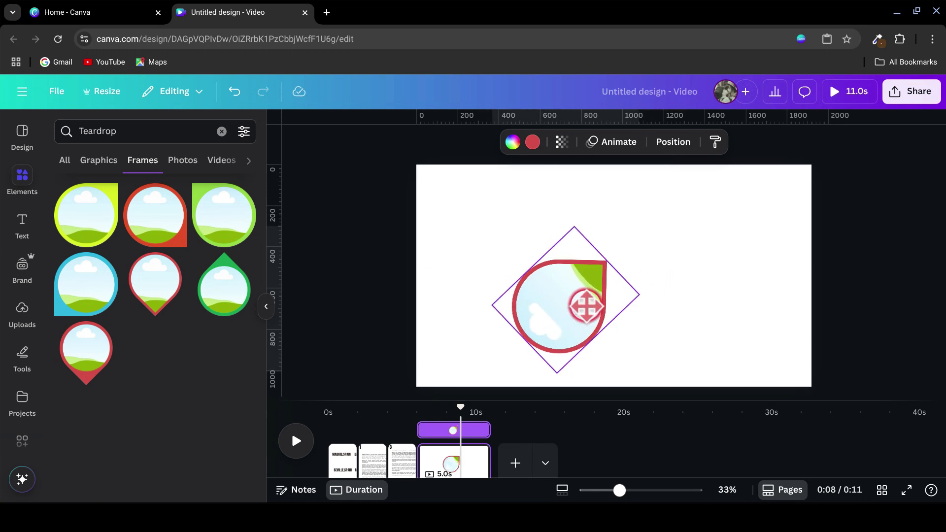
pyautogui.moveTo(606, 241); pyautogui.dragTo(634, 306)
pyautogui.moveTo(560, 314); pyautogui.dragTo(545, 278)
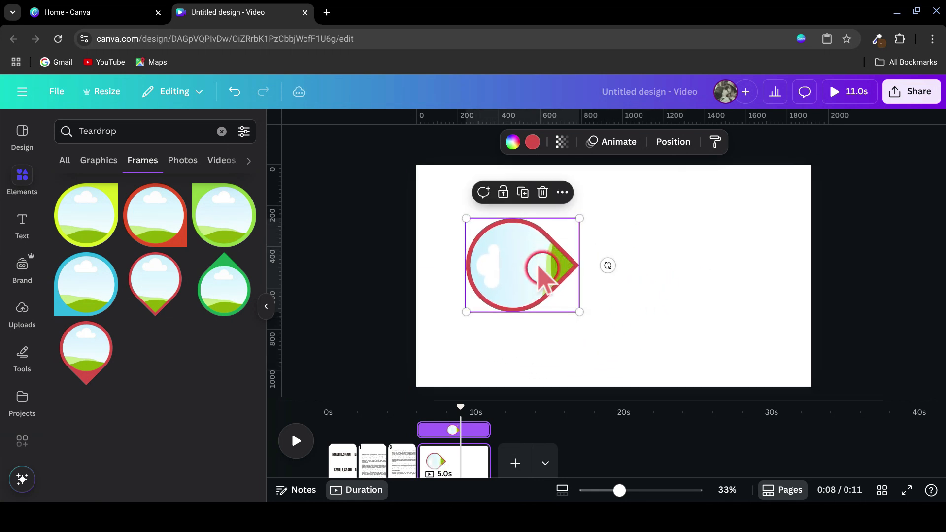
pyautogui.click(533, 143)
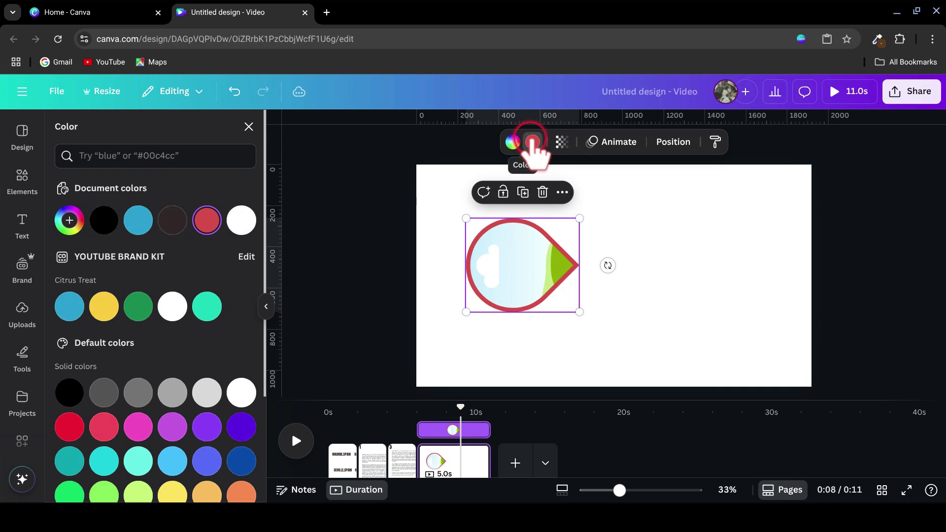
pyautogui.click(241, 393)
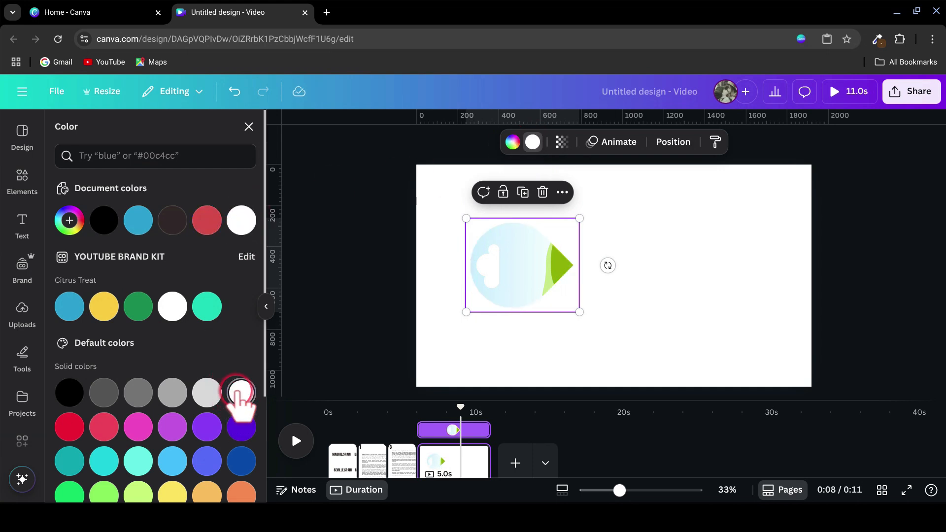
# Step: Duplicate the white teardrop frame and place the copy opposite the original with its tip facing left
pyautogui.hotkey('ctrl', 'd')
pyautogui.moveTo(518, 249); pyautogui.dragTo(645, 249)
pyautogui.moveTo(737, 265); pyautogui.dragTo(567, 265)
pyautogui.moveTo(670, 276); pyautogui.dragTo(660, 276)
# Step: Duplicate the frame twice more, rotating and placing the copies above and below so all four tips meet in a four-petal shape
pyautogui.click(641, 192)
pyautogui.moveTo(739, 266); pyautogui.dragTo(576, 324)
pyautogui.moveTo(512, 323); pyautogui.dragTo(595, 268)
pyautogui.moveTo(597, 314); pyautogui.dragTo(585, 321)
pyautogui.click(585, 247)
pyautogui.moveTo(543, 357); pyautogui.dragTo(600, 224)
pyautogui.moveTo(586, 264); pyautogui.dragTo(587, 281)
pyautogui.moveTo(508, 243); pyautogui.dragTo(624, 244)
pyautogui.moveTo(596, 266); pyautogui.dragTo(592, 231)
# Step: Group the four teardrop frames and centre the group on the page
pyautogui.click(495, 170)
pyautogui.moveTo(464, 180); pyautogui.dragTo(700, 362)
pyautogui.click(535, 176)
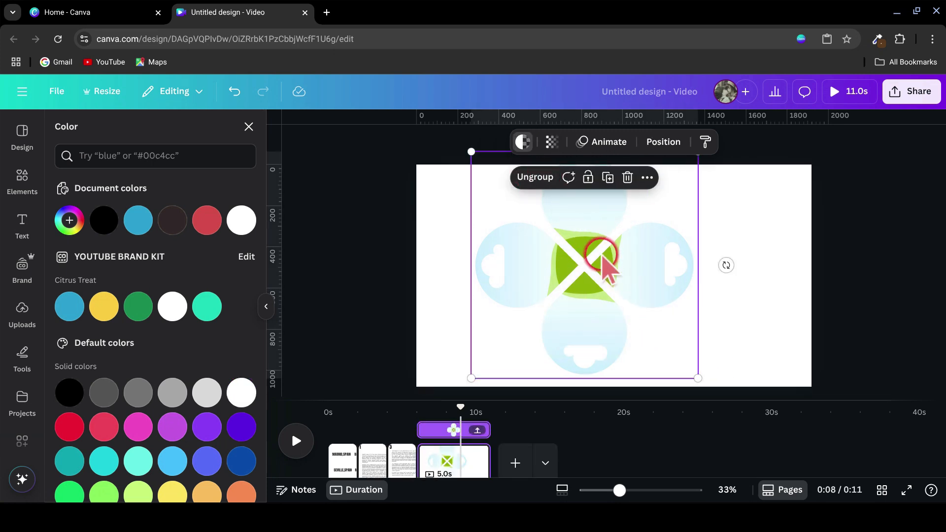
pyautogui.moveTo(602, 263); pyautogui.dragTo(632, 273)
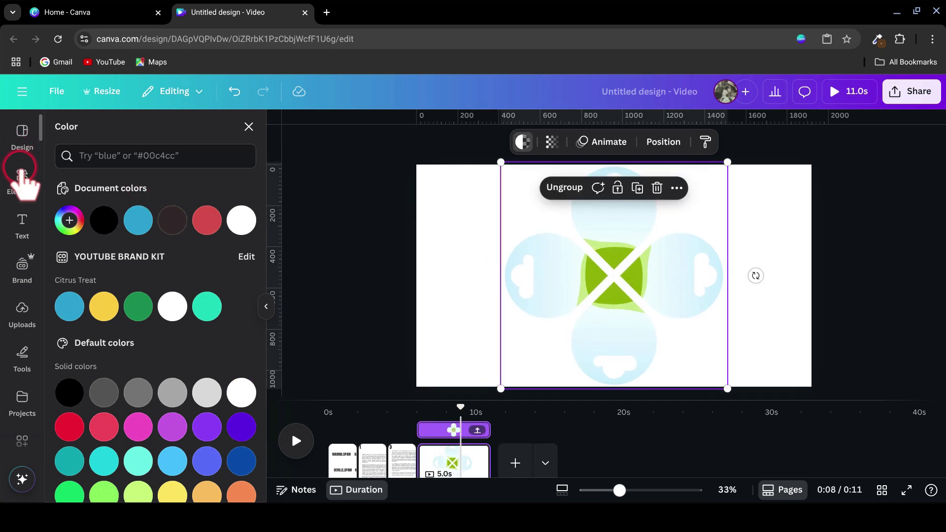
# Step: Search the photos for "Madrid" and place the domed cathedral photo in the lower teardrop frame
pyautogui.click(21, 173)
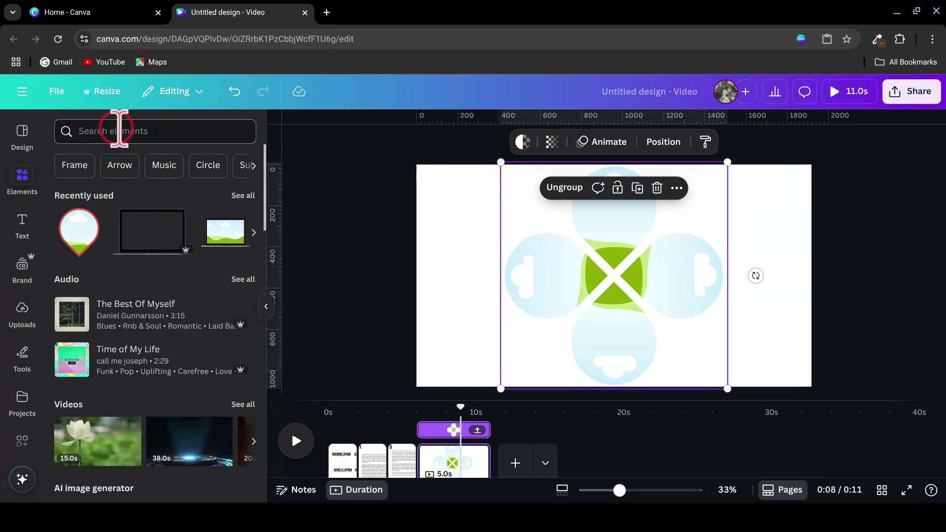
pyautogui.click(118, 131)
pyautogui.write('Ma')
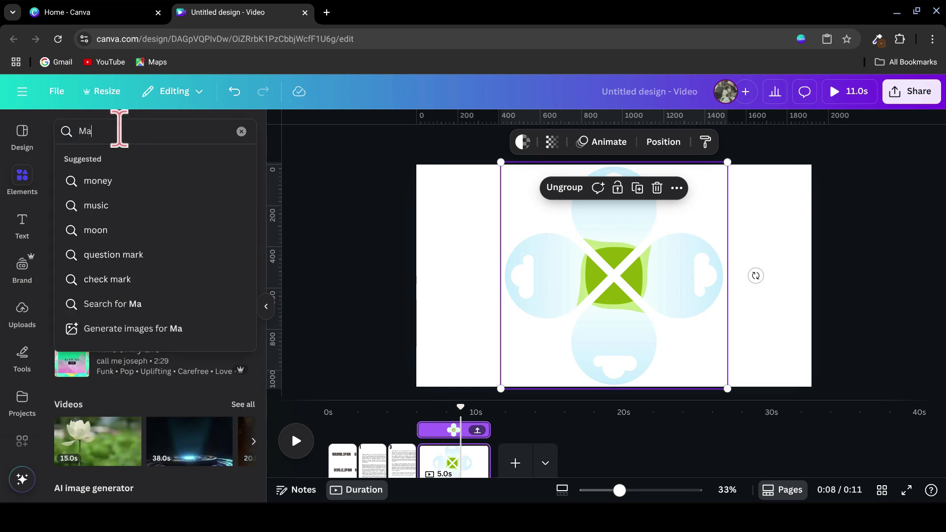
pyautogui.write('drid')
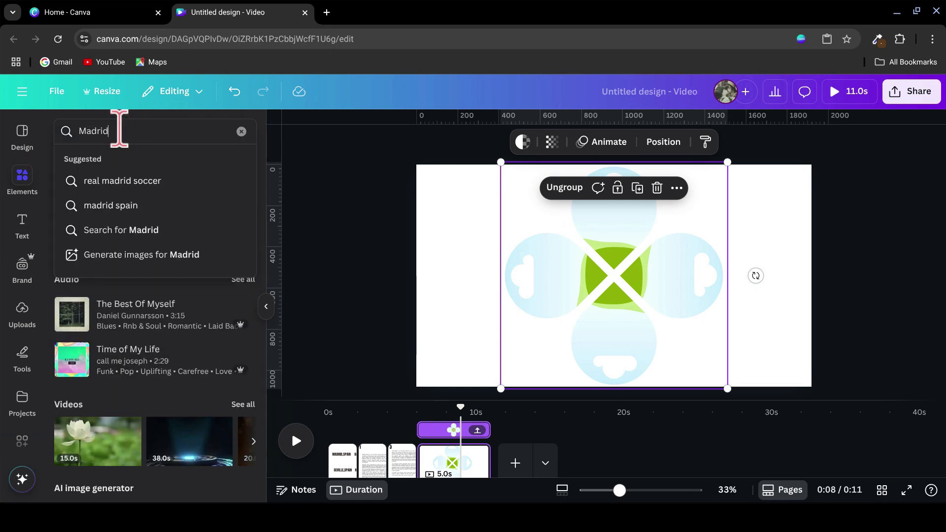
pyautogui.press('Return')
pyautogui.click(179, 160)
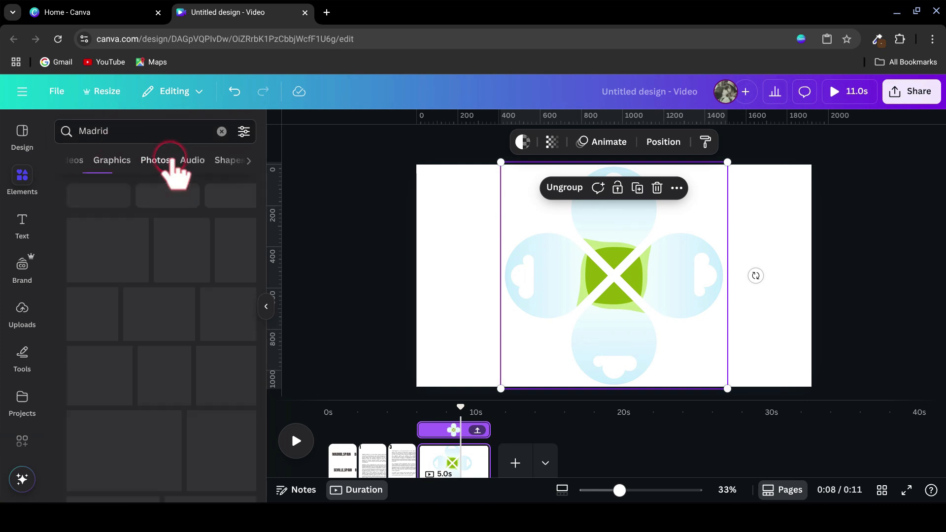
pyautogui.scroll(-1, 190, 364)
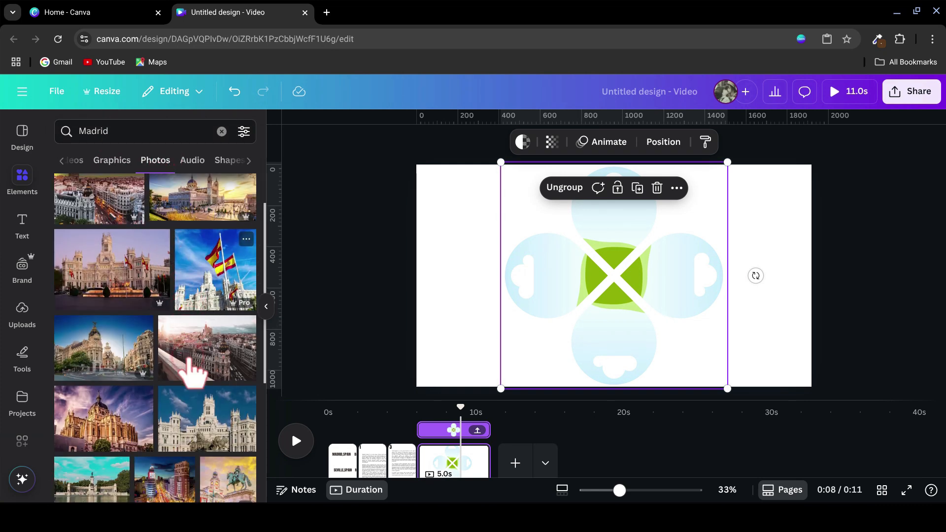
pyautogui.moveTo(122, 419); pyautogui.dragTo(636, 348)
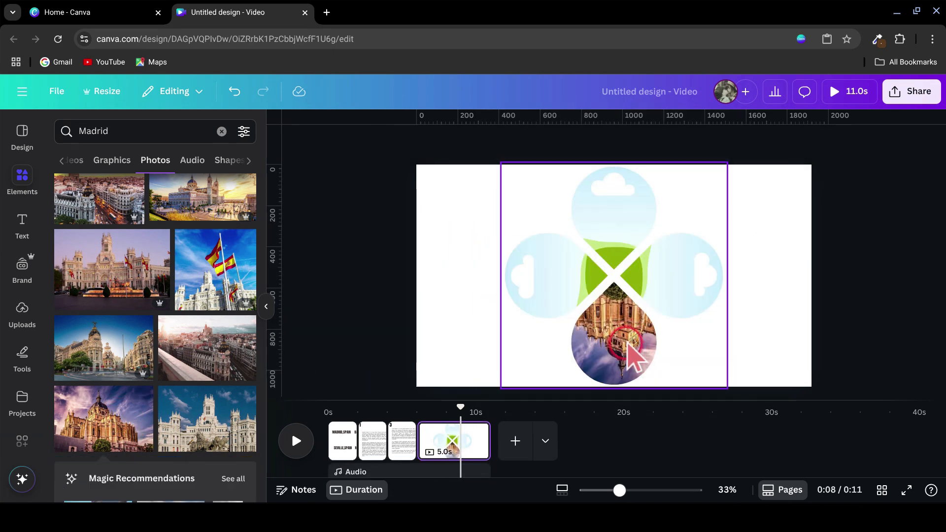
# Step: Rotate the cathedral photo inside the lower frame by -180 degrees so it stands upright
pyautogui.doubleClick(635, 340)
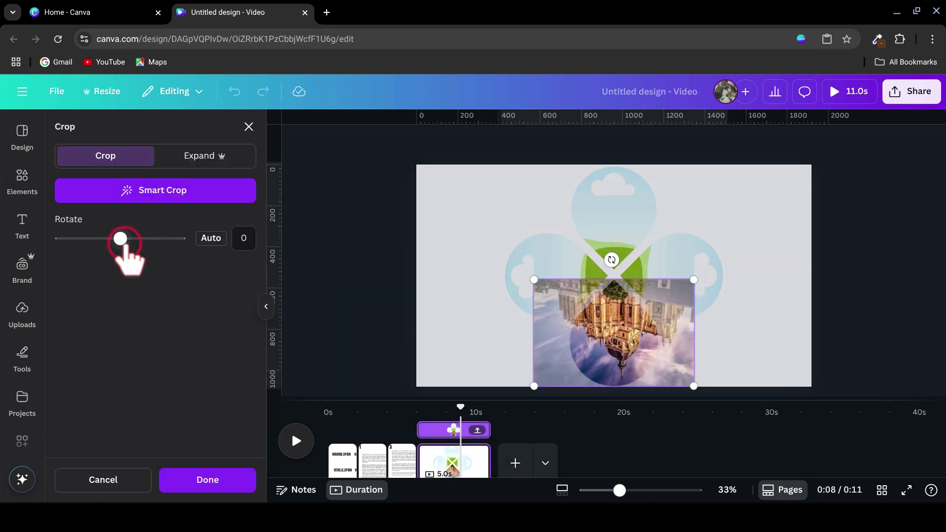
pyautogui.moveTo(120, 238); pyautogui.dragTo(31, 239)
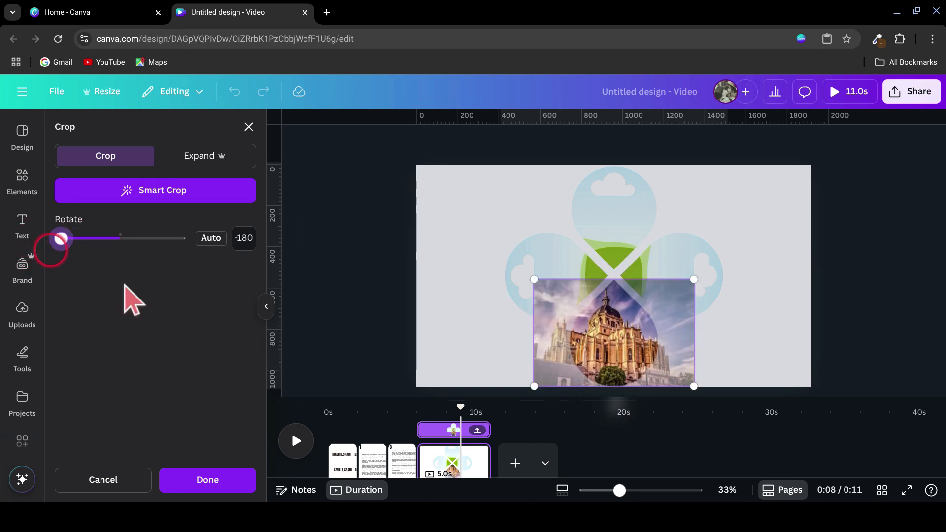
pyautogui.click(212, 480)
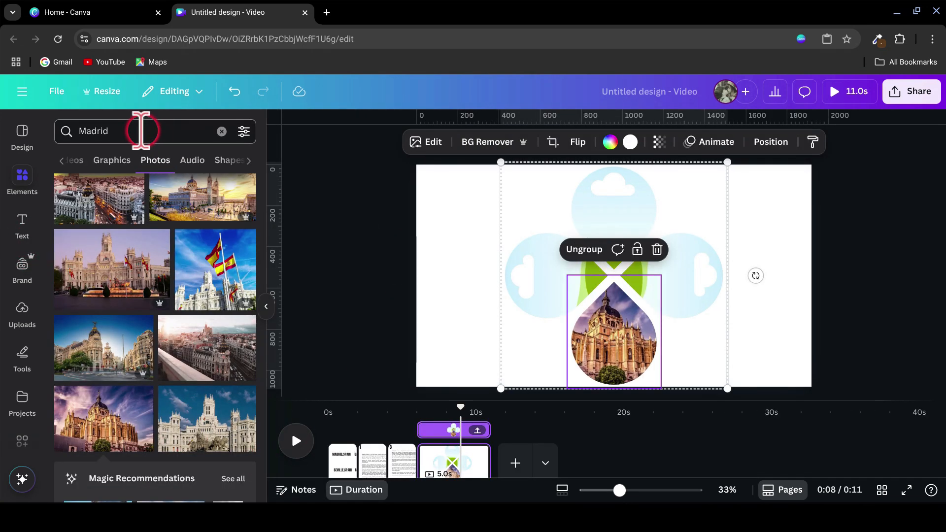
# Step: Search for a Barcelona photo and fill the remaining three teardrop frames with city photos
pyautogui.click(140, 131)
pyautogui.press('BackSpace')
pyautogui.press('BackSpace')
pyautogui.press('BackSpace')
pyautogui.press('BackSpace')
pyautogui.press('BackSpace')
pyautogui.write('Bar')
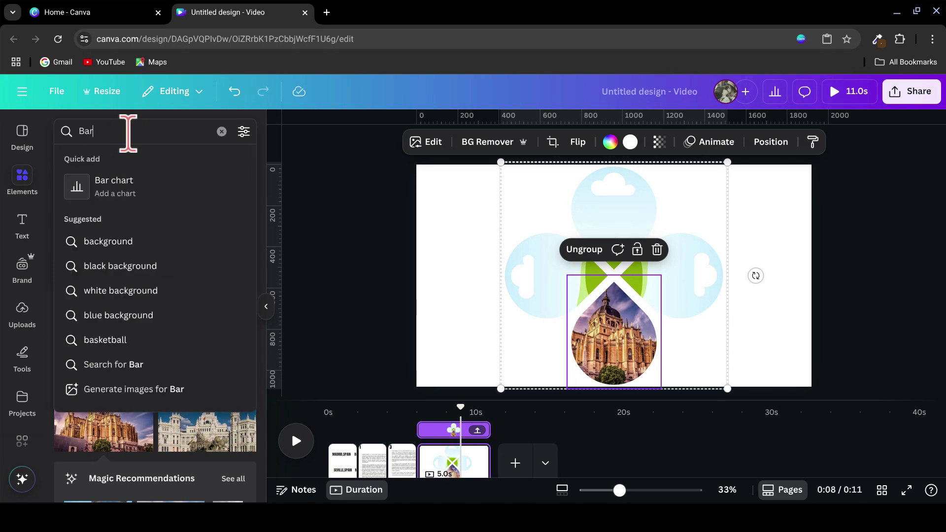
pyautogui.click(138, 295)
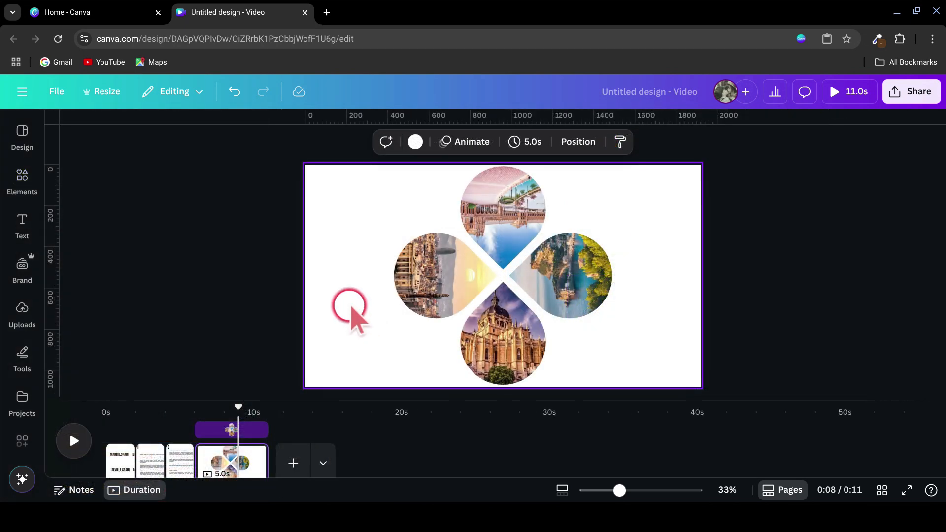
# Step: Enlarge and rotate the photo group so the cathedral petal fills the page's right half with its tip at the upper right
pyautogui.click(476, 282)
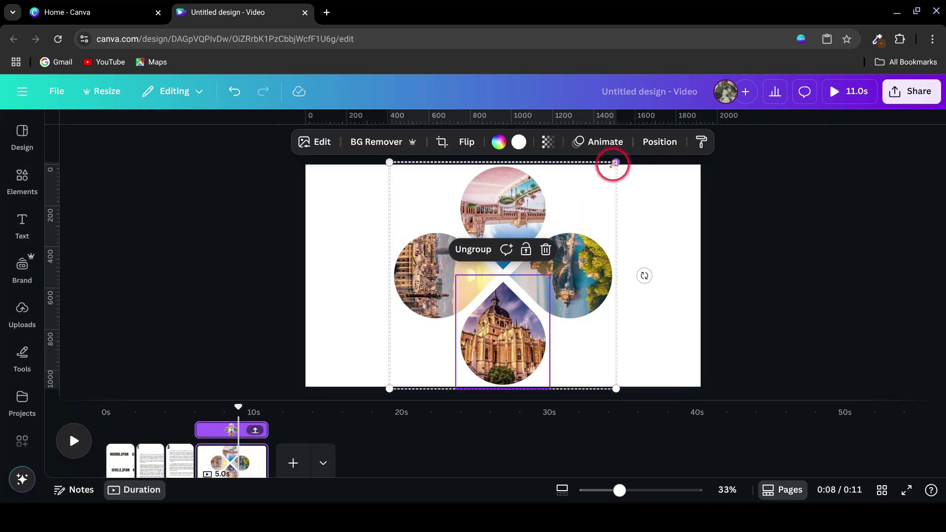
pyautogui.moveTo(617, 162); pyautogui.dragTo(930, 144)
pyautogui.moveTo(684, 321); pyautogui.dragTo(632, 314)
pyautogui.moveTo(763, 186); pyautogui.dragTo(939, 382)
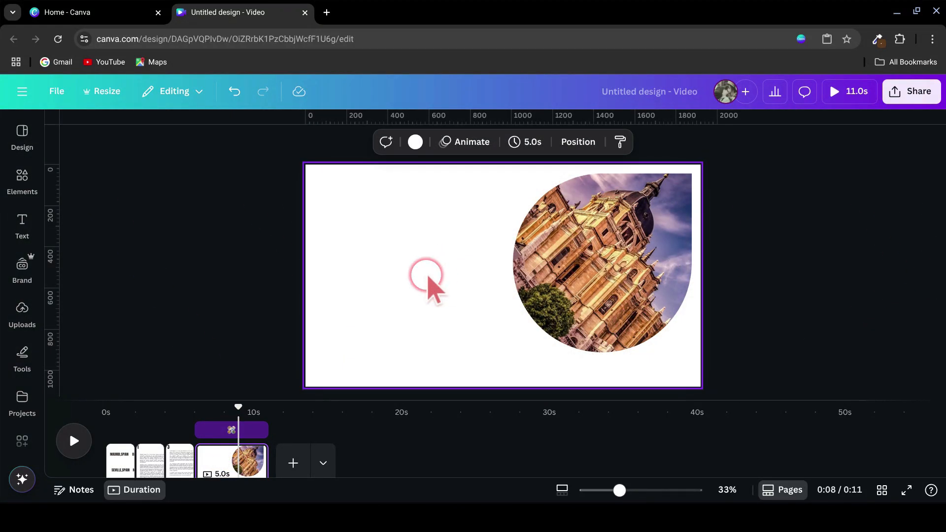
# Step: Add a square, move it to the page's upper-left area across the top edge and widen it into a rectangle
pyautogui.hotkey('ctrl', 'v')
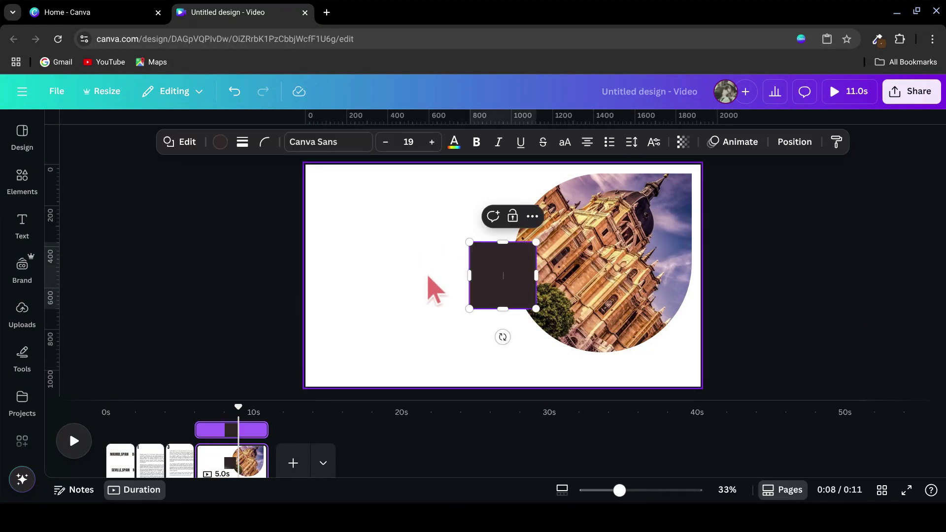
pyautogui.moveTo(513, 289); pyautogui.dragTo(457, 189)
pyautogui.moveTo(345, 187); pyautogui.dragTo(327, 183)
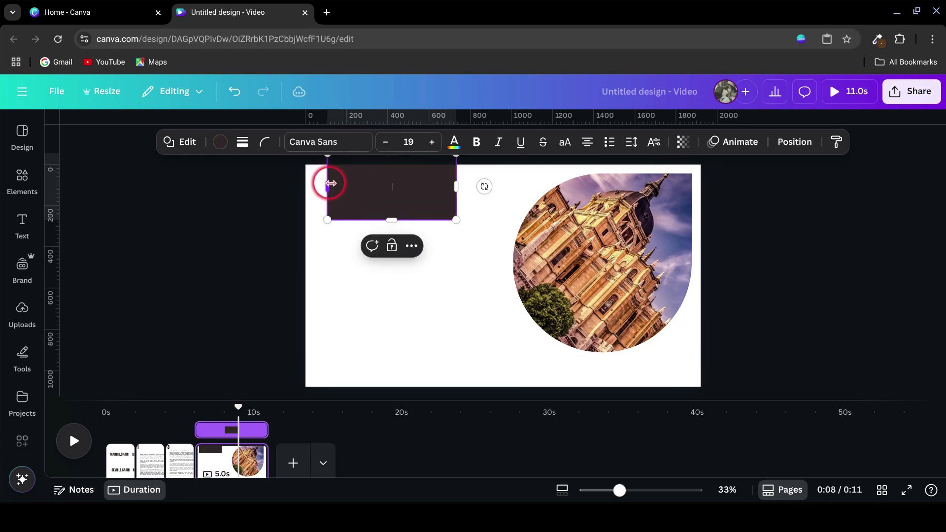
# Step: Fill the rectangle with light gray and set its corner rounding to 65
pyautogui.click(220, 142)
pyautogui.scroll(-3, 204, 382)
pyautogui.scroll(-2, 205, 382)
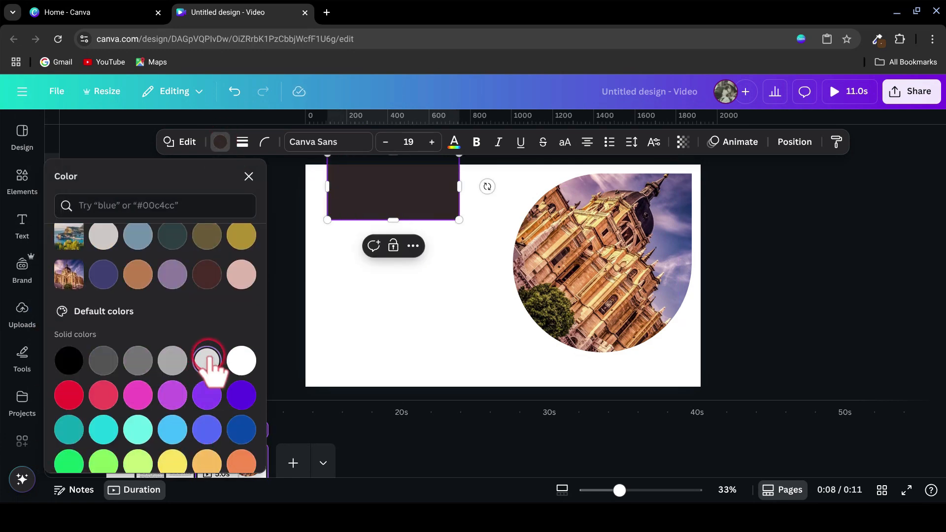
pyautogui.click(208, 360)
pyautogui.click(265, 143)
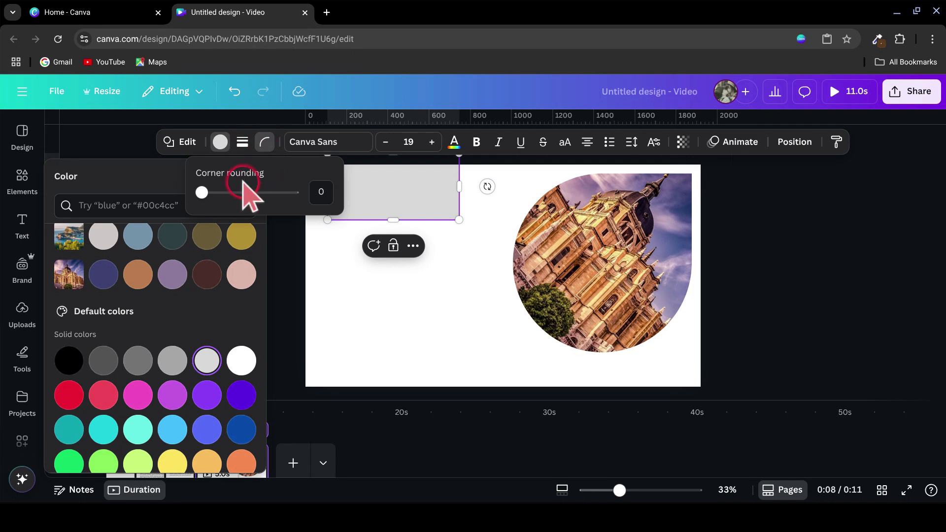
pyautogui.moveTo(201, 193); pyautogui.dragTo(251, 192)
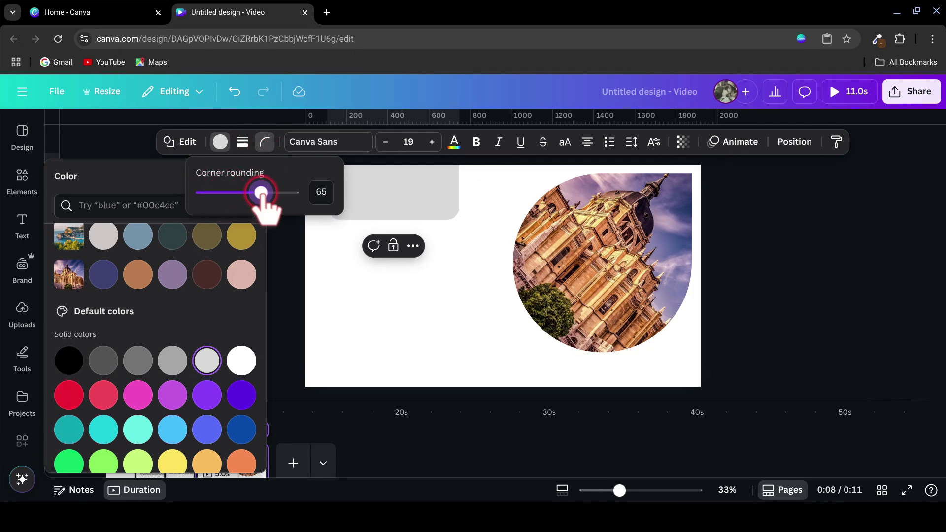
# Step: On the first page, stack the Barcelona, Seville and Mallorca titles on top of the MADRID,SPAIN title
pyautogui.click(118, 458)
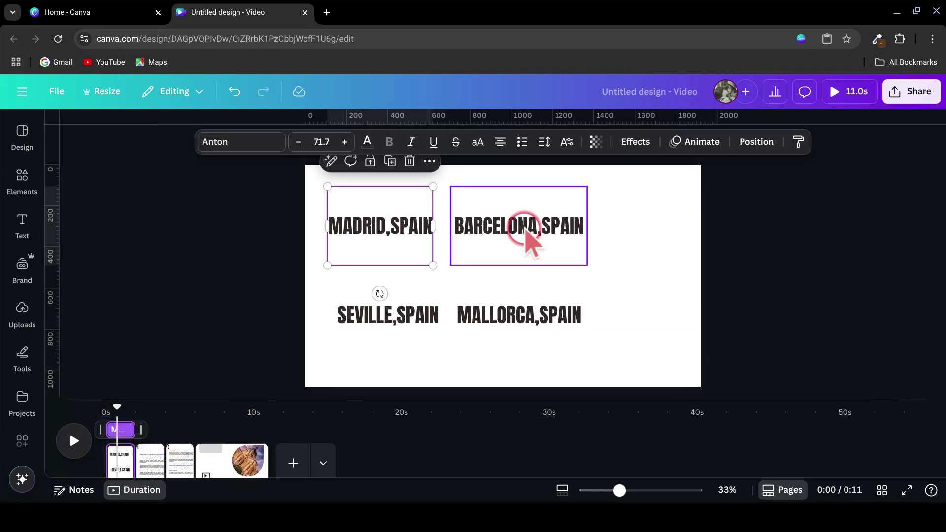
pyautogui.moveTo(528, 239); pyautogui.dragTo(382, 228)
pyautogui.moveTo(425, 335); pyautogui.dragTo(422, 226)
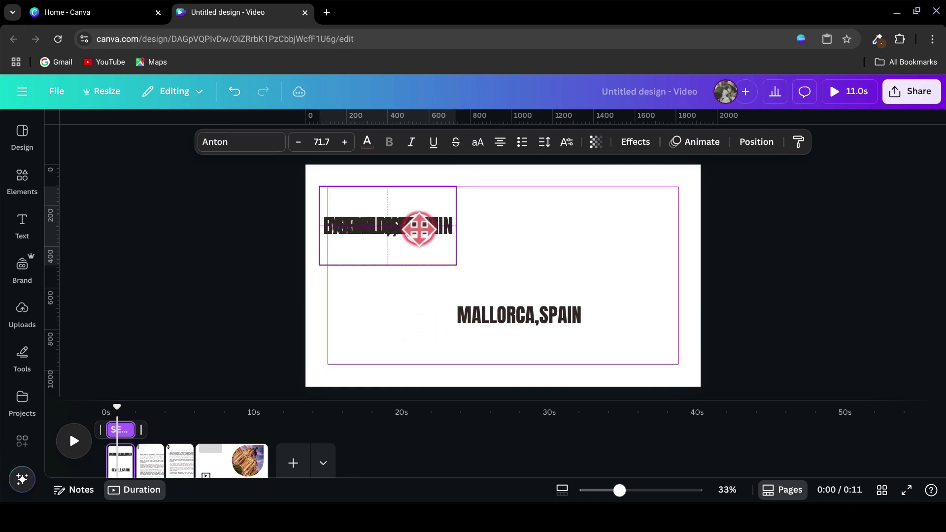
pyautogui.moveTo(522, 315); pyautogui.dragTo(330, 249)
# Step: Copy the four stacked city titles to the fourth page and scale them to font size 60.9 over the gray rectangle
pyautogui.click(445, 162)
pyautogui.click(476, 193)
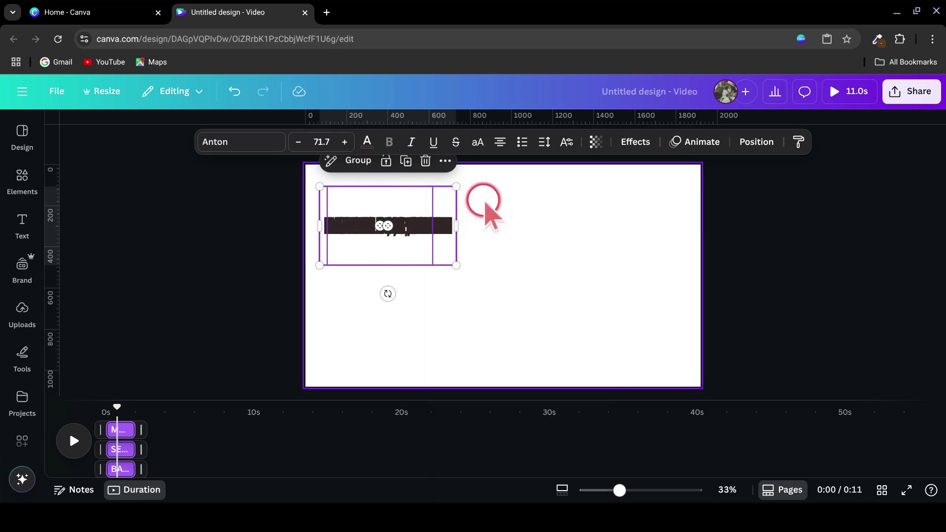
pyautogui.click(222, 444)
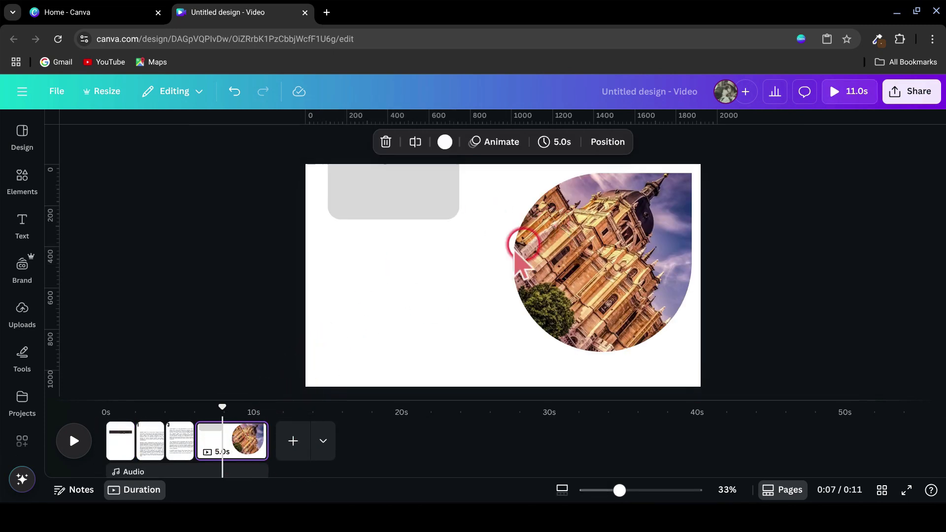
pyautogui.rightClick(433, 249)
pyautogui.click(475, 313)
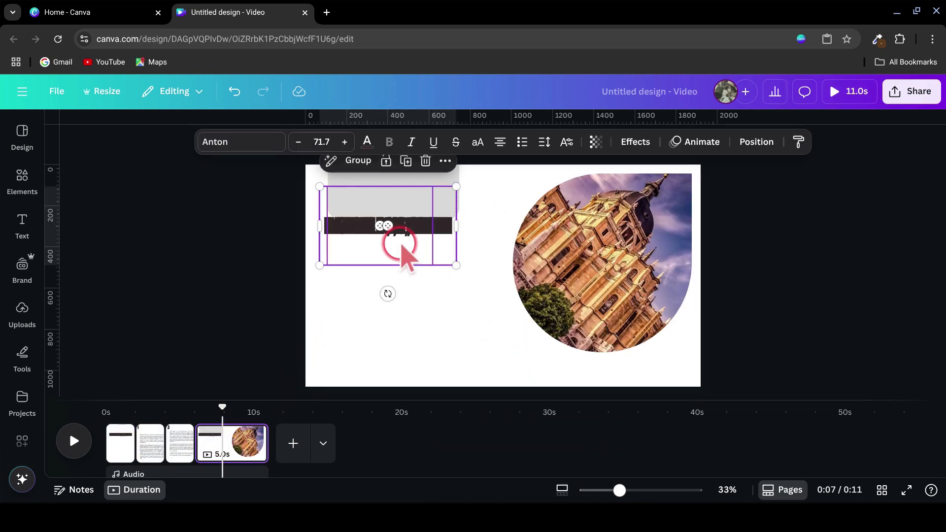
pyautogui.moveTo(407, 255); pyautogui.dragTo(444, 220)
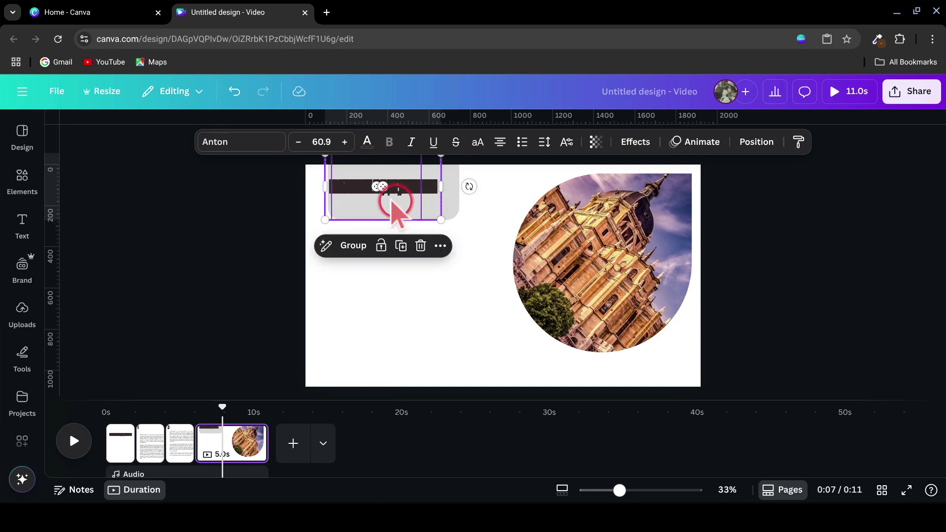
# Step: Move the four stacked titles above the page's top edge and bring only MADRID,SPAIN back down, centred on the gray rectangle
pyautogui.moveTo(394, 194); pyautogui.dragTo(394, 202)
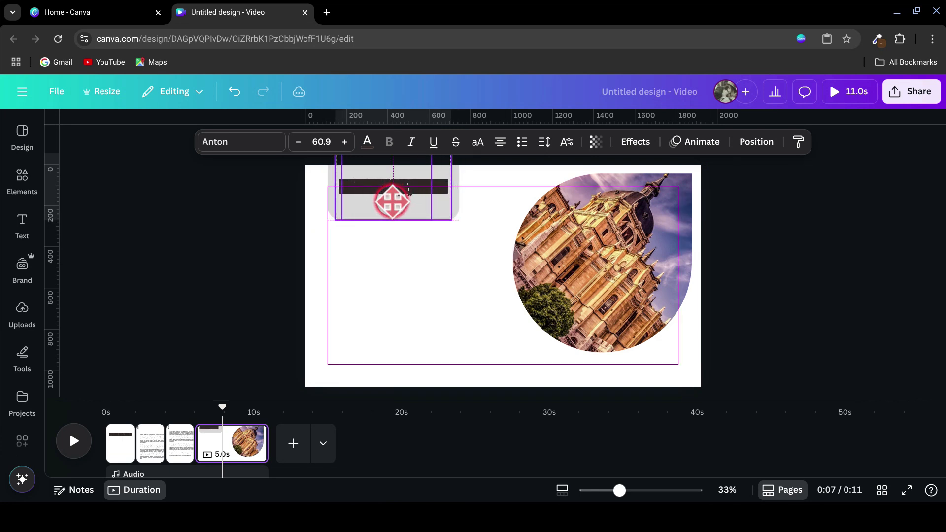
pyautogui.moveTo(393, 158); pyautogui.dragTo(393, 157)
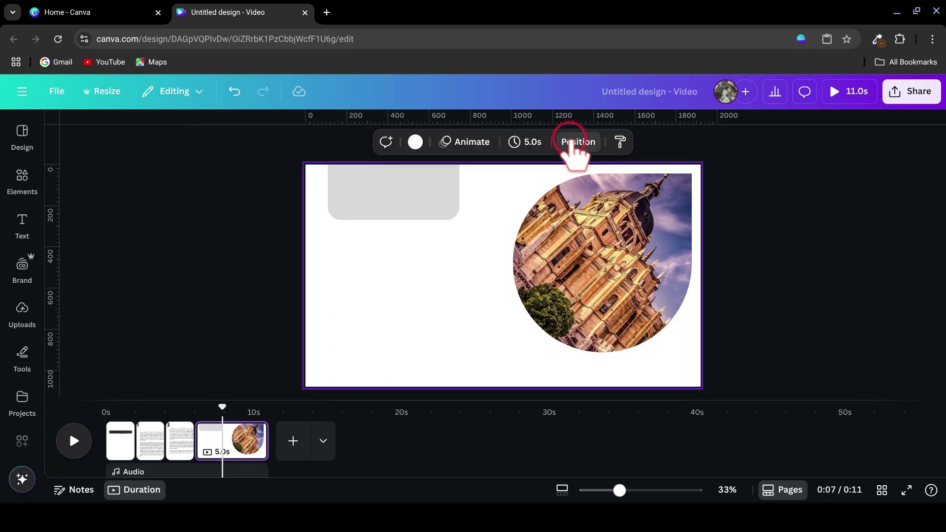
pyautogui.click(576, 145)
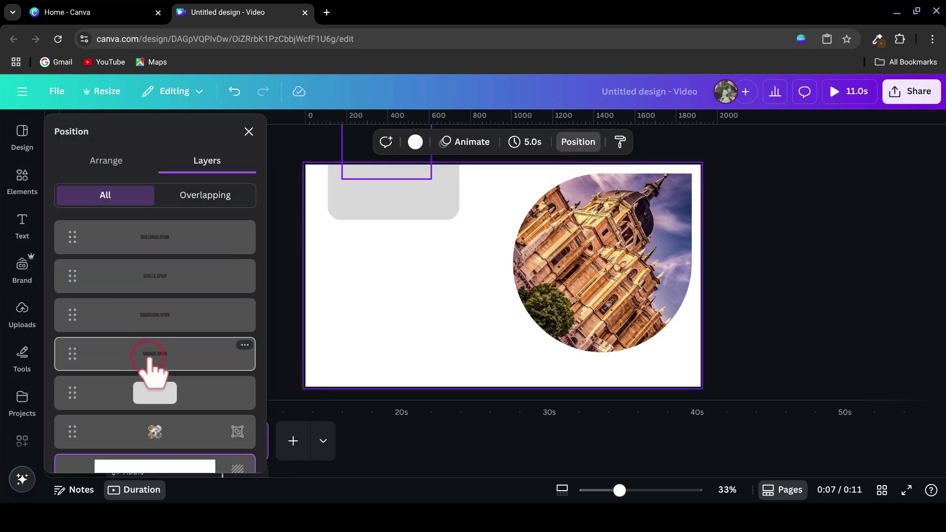
pyautogui.click(148, 358)
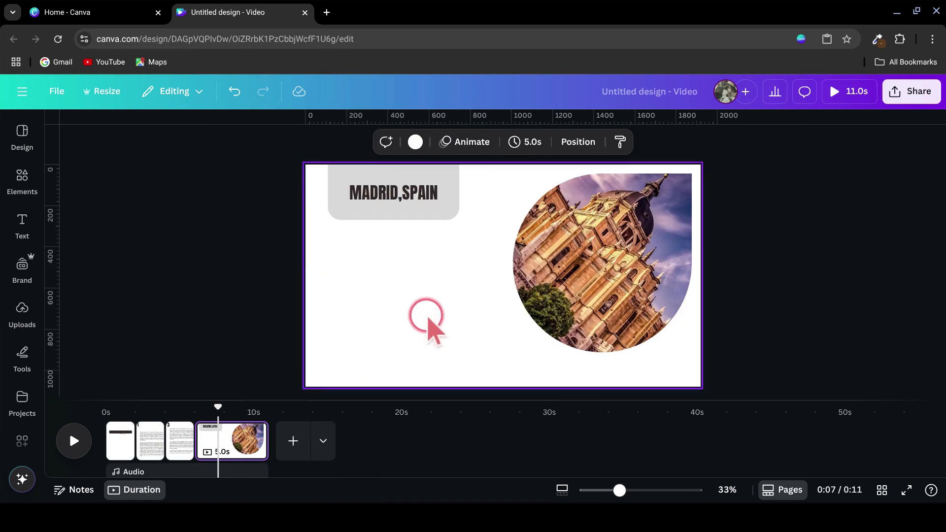
pyautogui.click(446, 190)
pyautogui.click(429, 181)
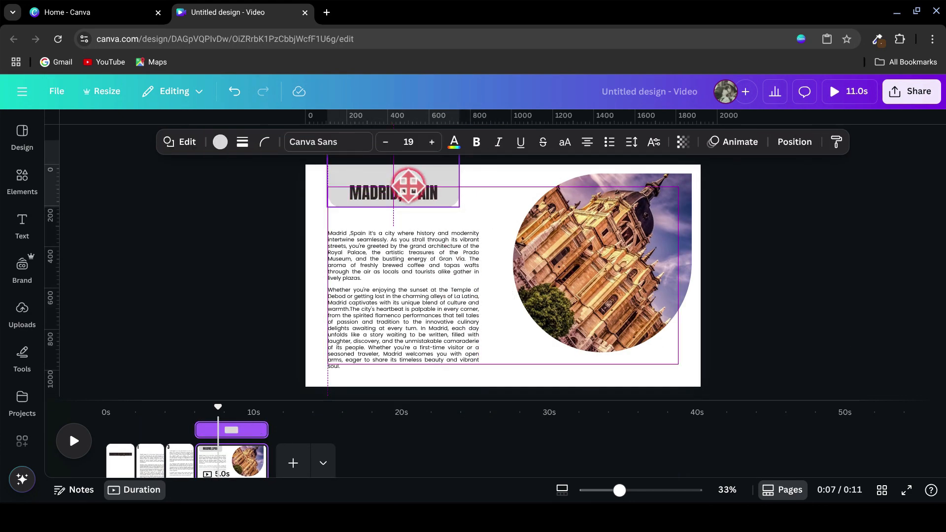
# Step: Shift the gray rectangle slightly upward and scale the Madrid description group to the rectangle's width beneath it
pyautogui.click(340, 182)
pyautogui.moveTo(394, 213); pyautogui.dragTo(398, 206)
pyautogui.moveTo(411, 261); pyautogui.dragTo(412, 255)
pyautogui.moveTo(480, 186); pyautogui.dragTo(459, 213)
pyautogui.moveTo(415, 274); pyautogui.dragTo(414, 266)
# Step: Copy the other city descriptions onto the Madrid page, scaled to the rectangle's width and stacked over the Madrid description
pyautogui.click(469, 285)
pyautogui.click(386, 370)
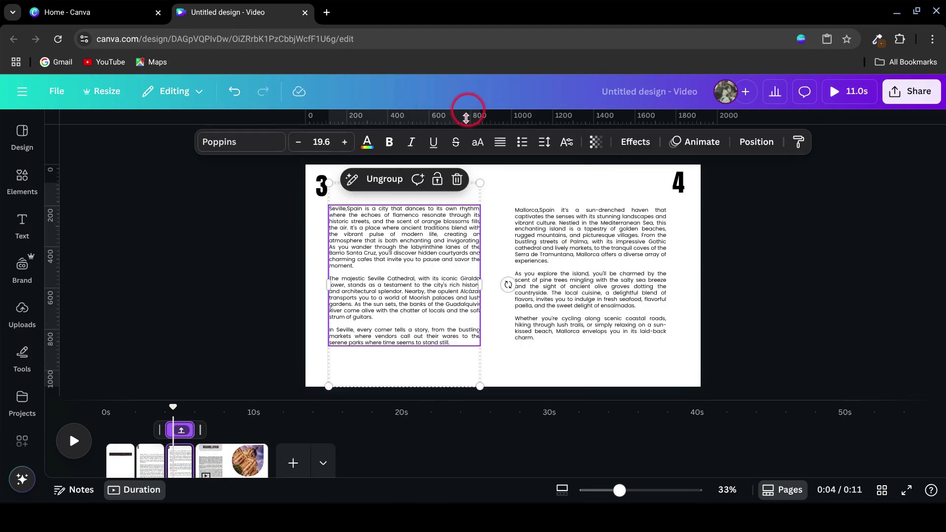
pyautogui.click(363, 274)
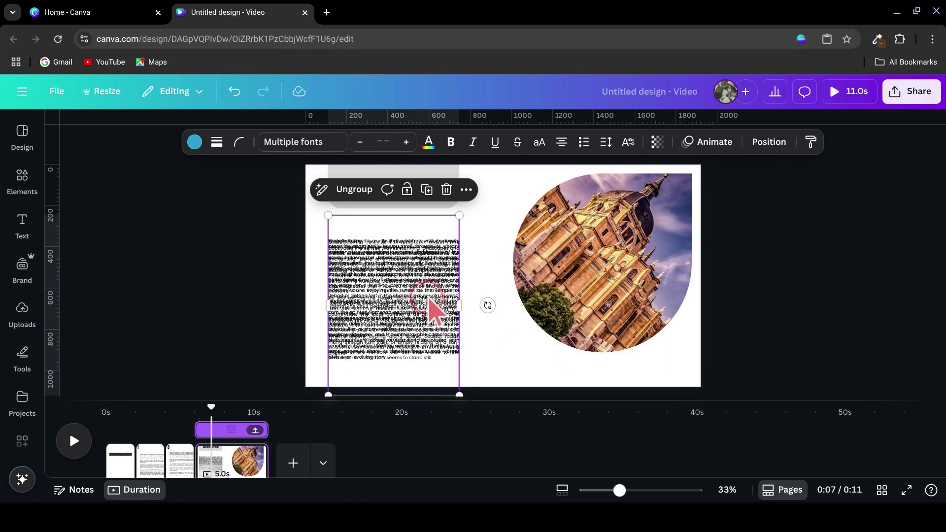
# Step: Move the four stacked descriptions above the page and bring only the Madrid description back below the gray rectangle
pyautogui.click(471, 340)
pyautogui.moveTo(477, 352); pyautogui.dragTo(416, 316)
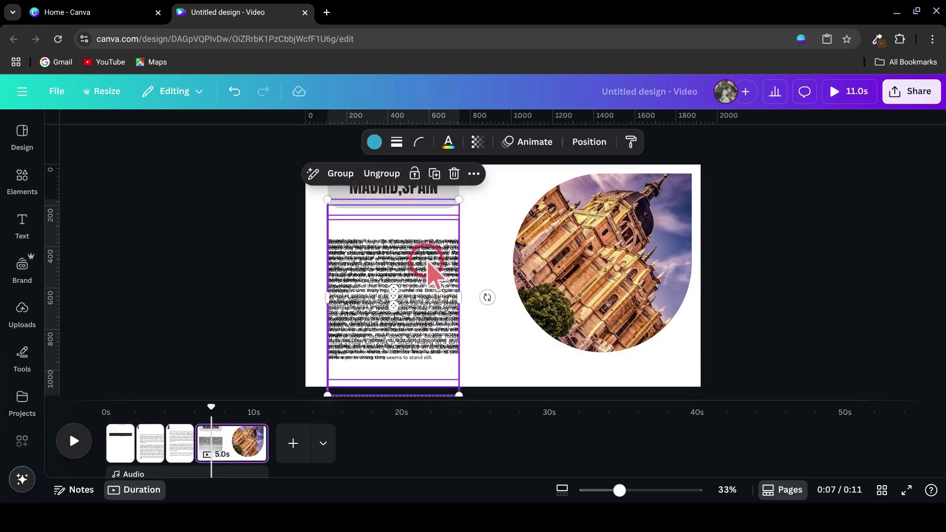
pyautogui.moveTo(423, 265); pyautogui.dragTo(418, 214)
pyautogui.click(579, 142)
pyautogui.click(419, 391)
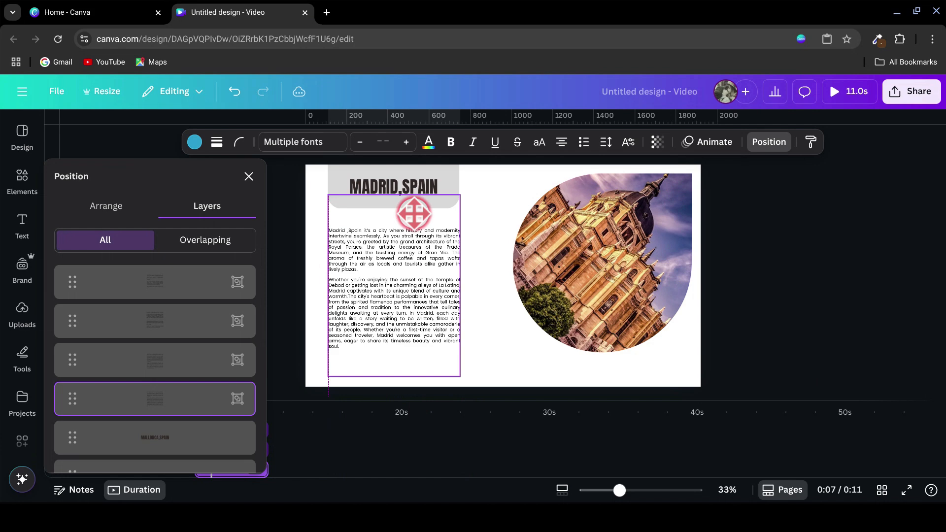
# Step: Place horizontal guides at the photo's upper edge and the description's first line and a vertical guide at its outer edge, and lock all guides
pyautogui.moveTo(514, 118); pyautogui.dragTo(520, 173)
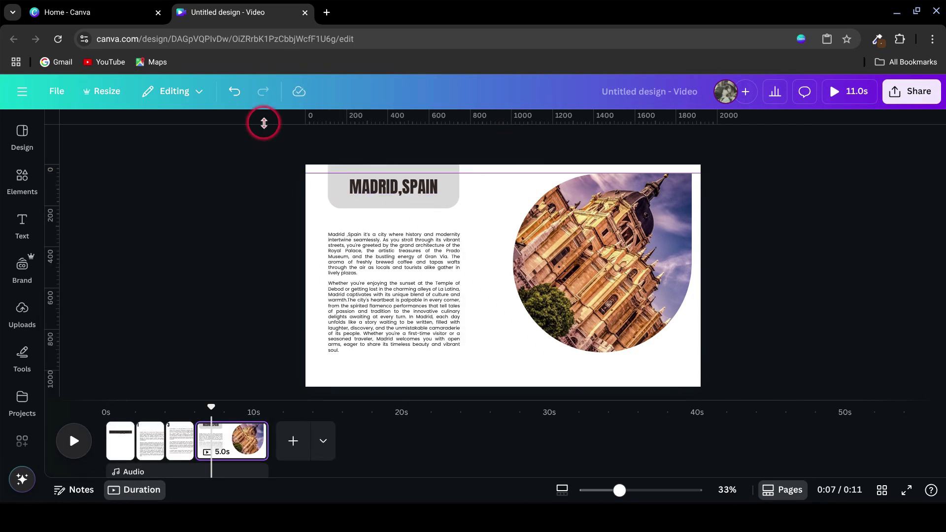
pyautogui.moveTo(264, 123); pyautogui.dragTo(253, 232)
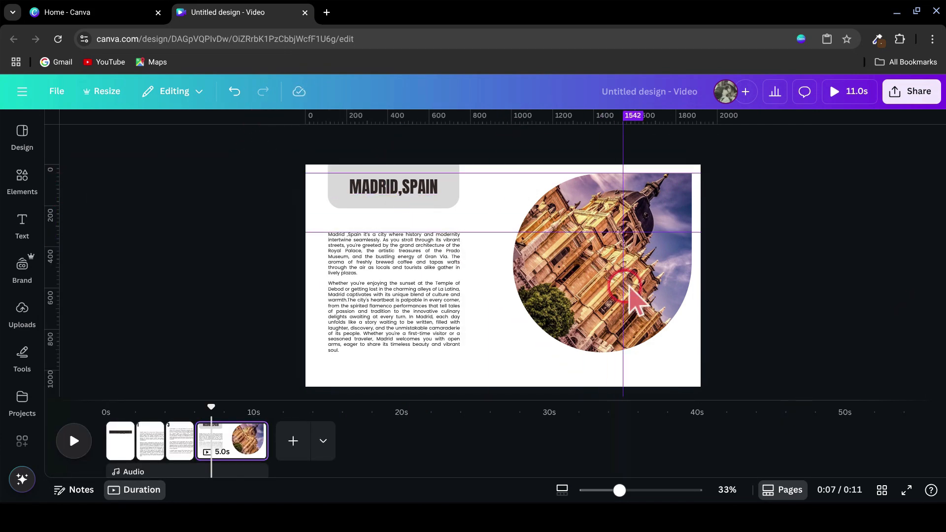
pyautogui.moveTo(627, 288); pyautogui.dragTo(691, 296)
pyautogui.click(66, 96)
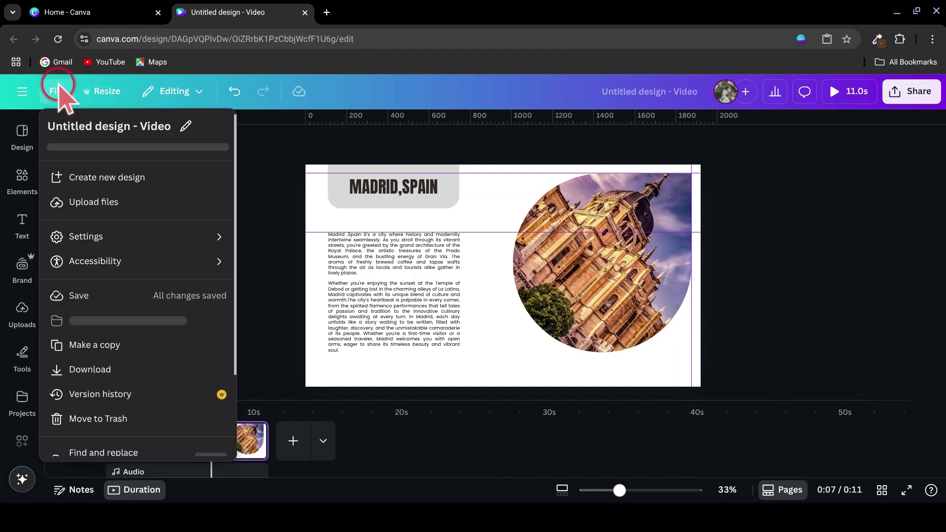
pyautogui.click(186, 236)
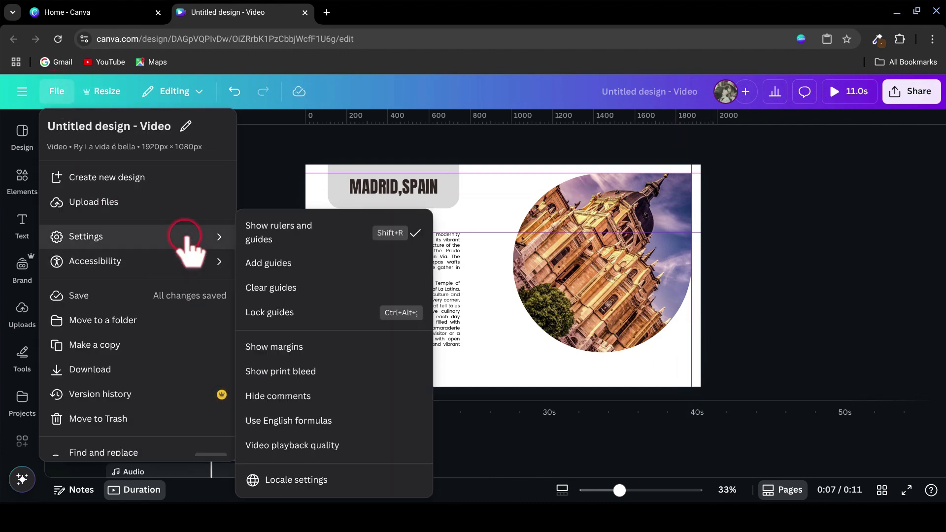
pyautogui.click(270, 312)
# Step: Shorten the Madrid page to 2.0 seconds and duplicate it
pyautogui.click(241, 441)
pyautogui.moveTo(241, 441); pyautogui.dragTo(211, 446)
pyautogui.rightClick(211, 446)
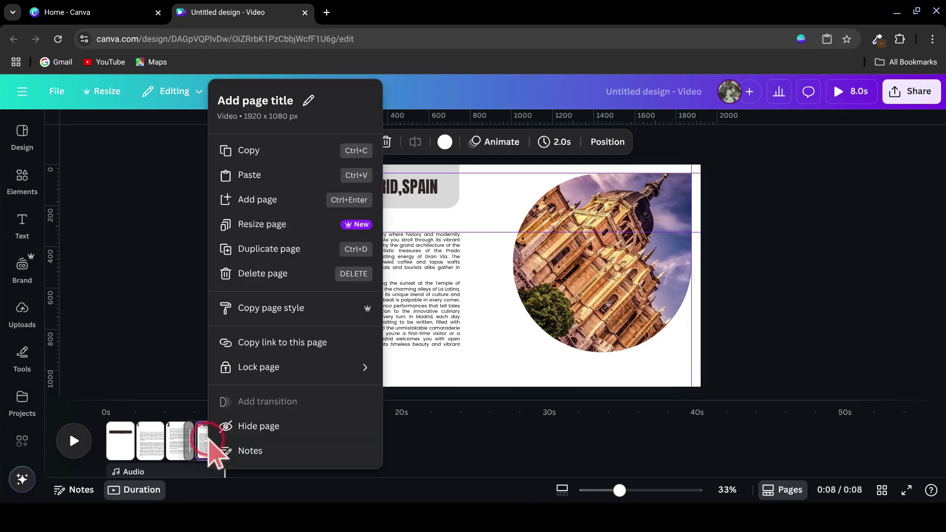
pyautogui.click(278, 248)
# Step: On the duplicated page, bring the BARCELONA,SPAIN title down onto the gray rectangle and delete the MADRID,SPAIN title
pyautogui.click(615, 142)
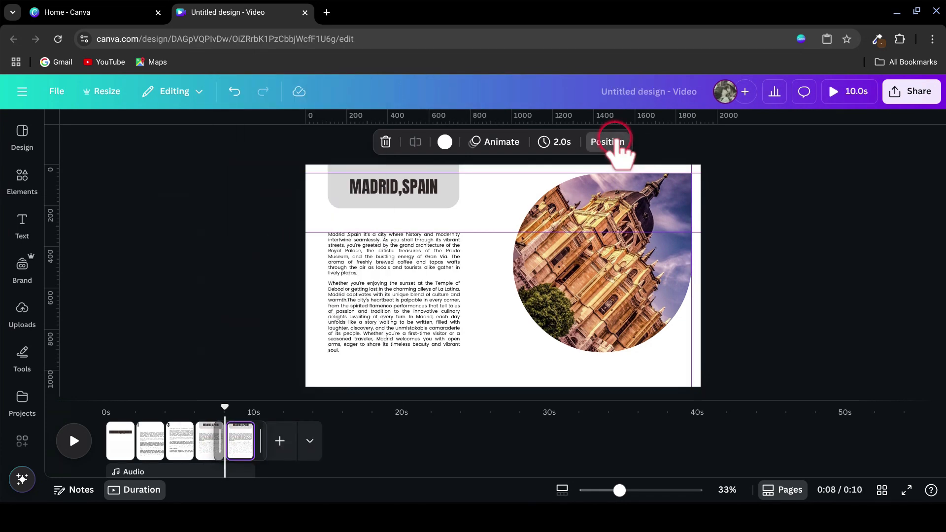
pyautogui.scroll(-2, 180, 416)
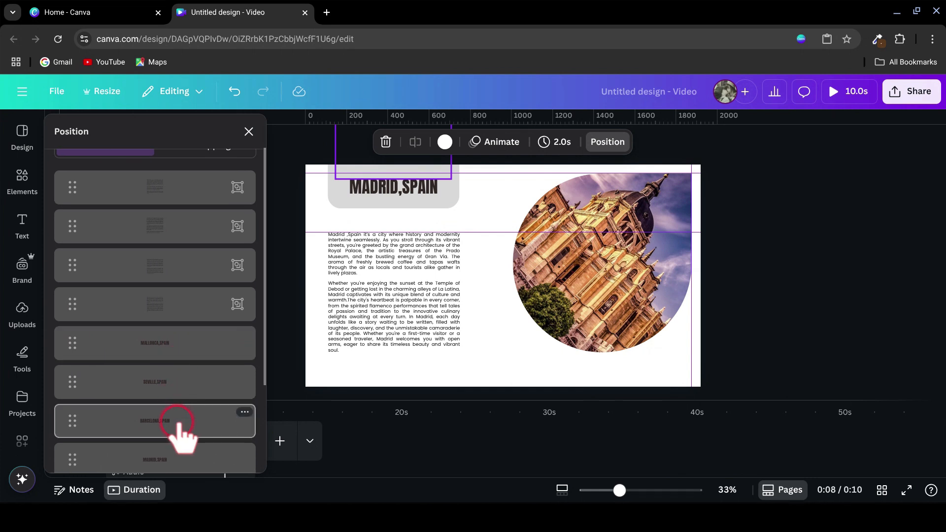
pyautogui.scroll(-1, 180, 421)
pyautogui.click(183, 363)
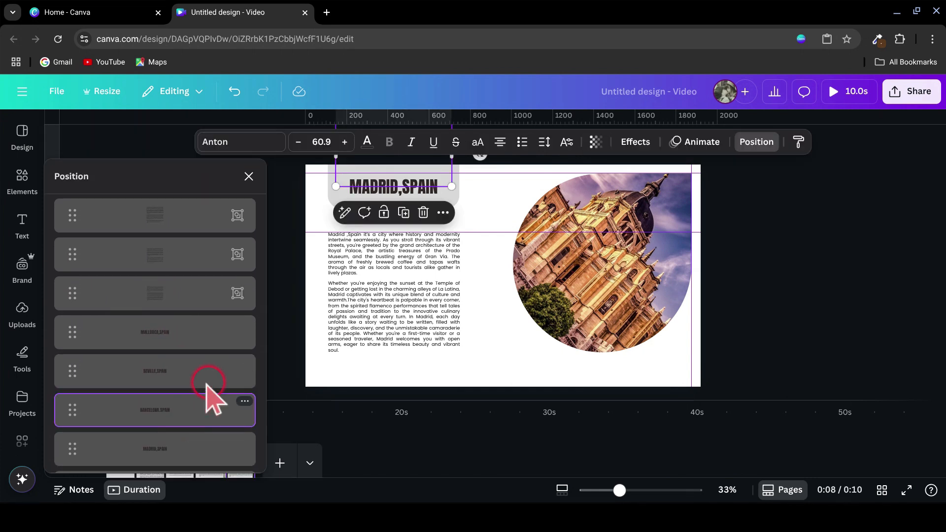
pyautogui.moveTo(386, 186); pyautogui.dragTo(387, 205)
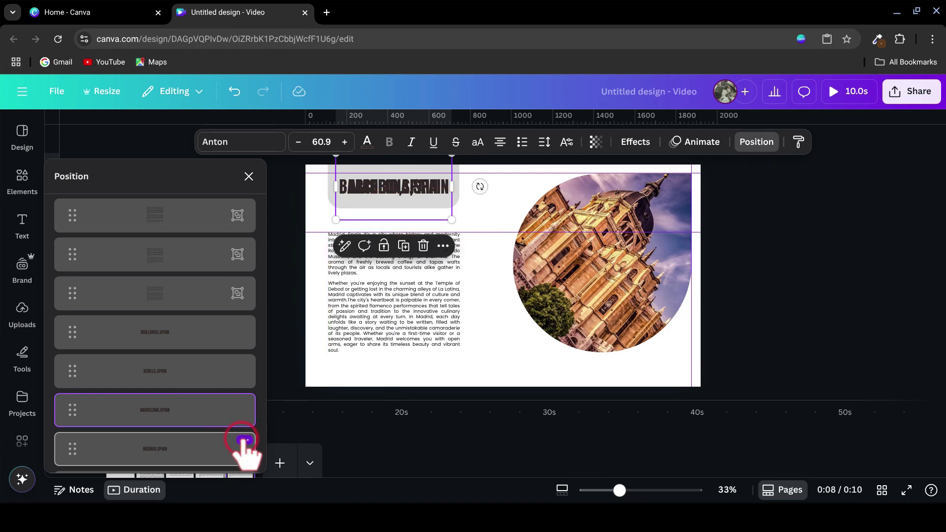
pyautogui.click(245, 440)
pyautogui.click(296, 194)
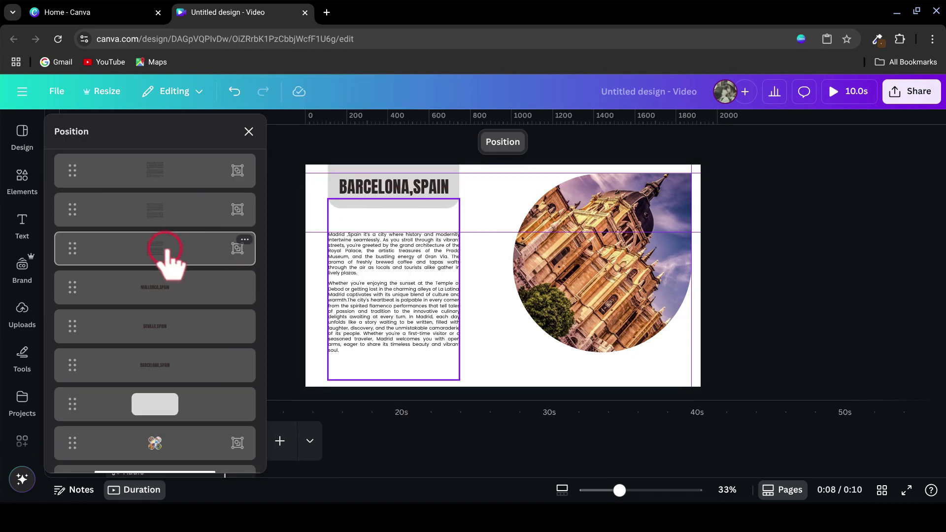
# Step: Bring the Barcelona description down to the text guide and delete the Madrid description from the page
pyautogui.click(178, 217)
pyautogui.moveTo(367, 379); pyautogui.dragTo(340, 248)
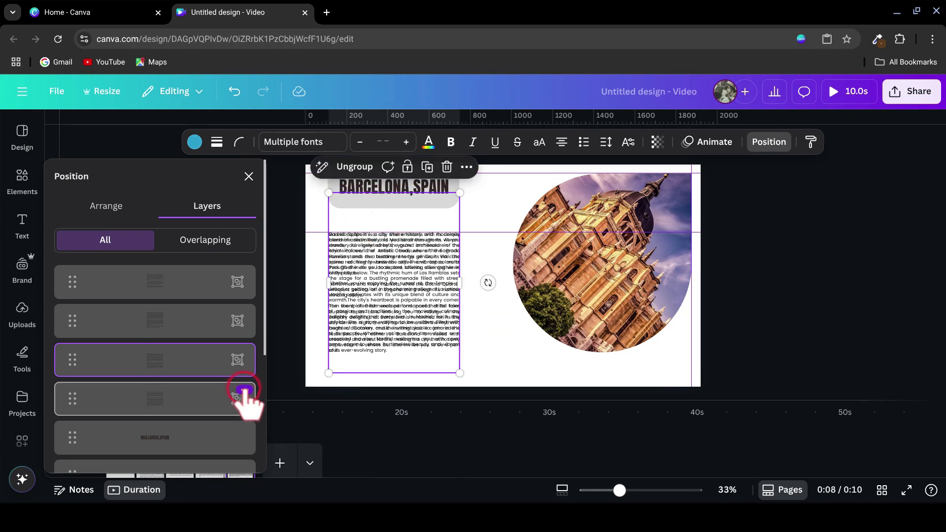
pyautogui.click(246, 399)
pyautogui.click(285, 193)
# Step: Rotate the photo frame group until the Barcelona photo fills the visible spot on the page
pyautogui.click(584, 298)
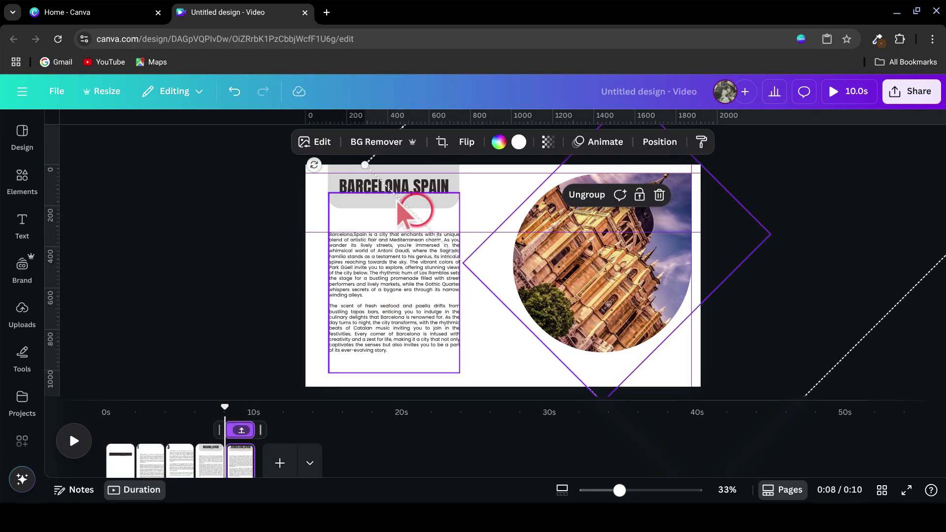
pyautogui.click(318, 167)
pyautogui.moveTo(315, 167); pyautogui.dragTo(702, 299)
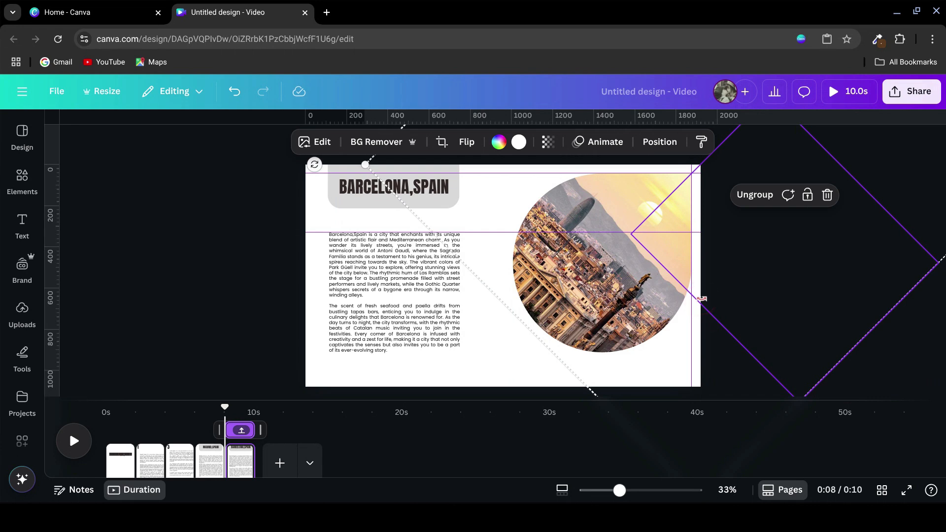
# Step: Duplicate the Barcelona page and build the Seville and Mallorca pages the same way, swapping in each city's title, description and photo
pyautogui.rightClick(239, 465)
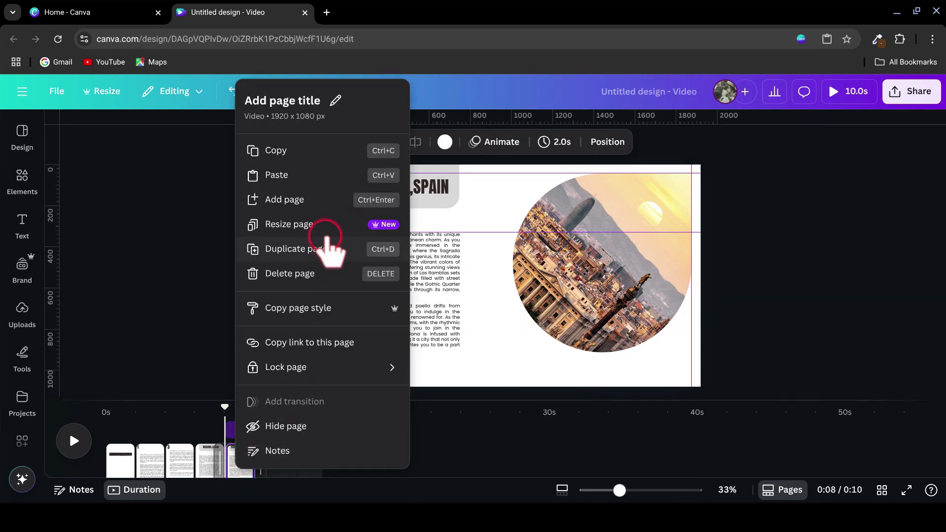
pyautogui.click(310, 251)
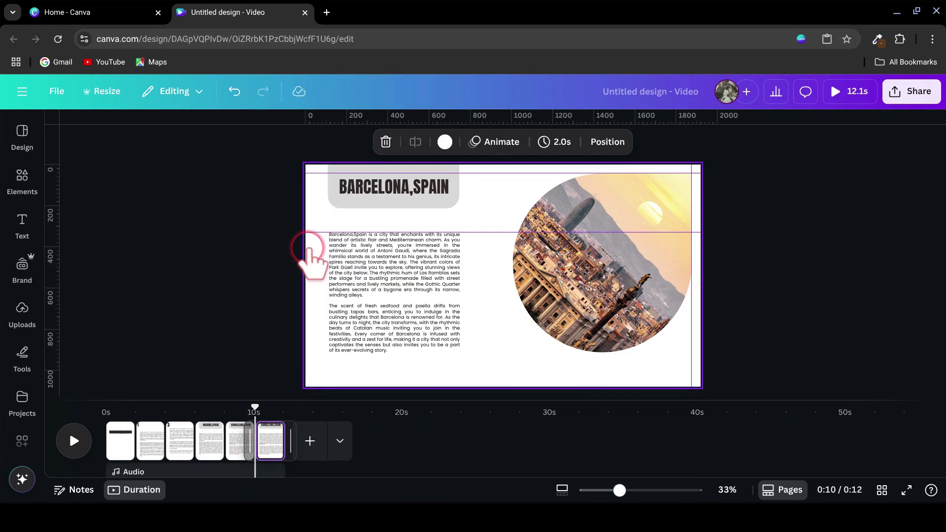
pyautogui.click(406, 252)
pyautogui.click(407, 197)
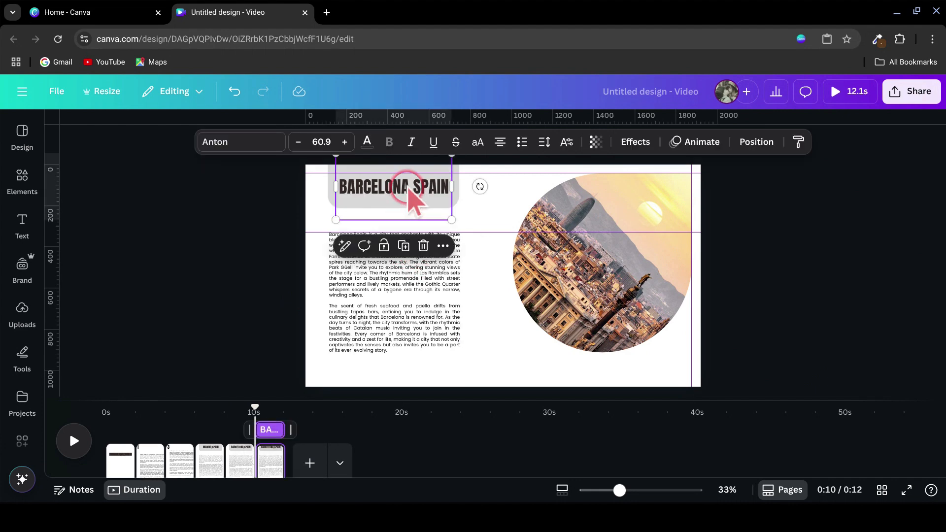
pyautogui.click(756, 143)
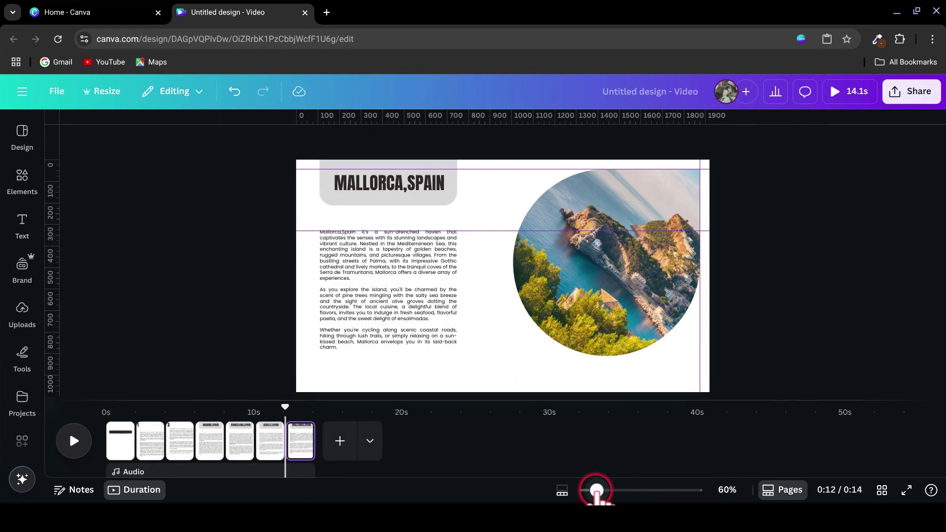
# Step: Add Match & Move transitions with a 1-second duration between the Madrid, Barcelona, Seville and Mallorca pages
pyautogui.moveTo(598, 492); pyautogui.dragTo(636, 491)
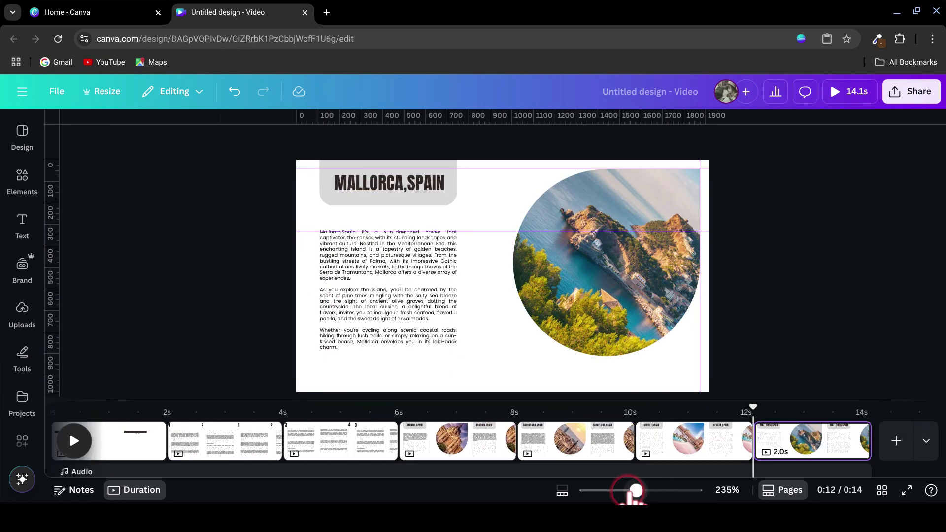
pyautogui.click(516, 446)
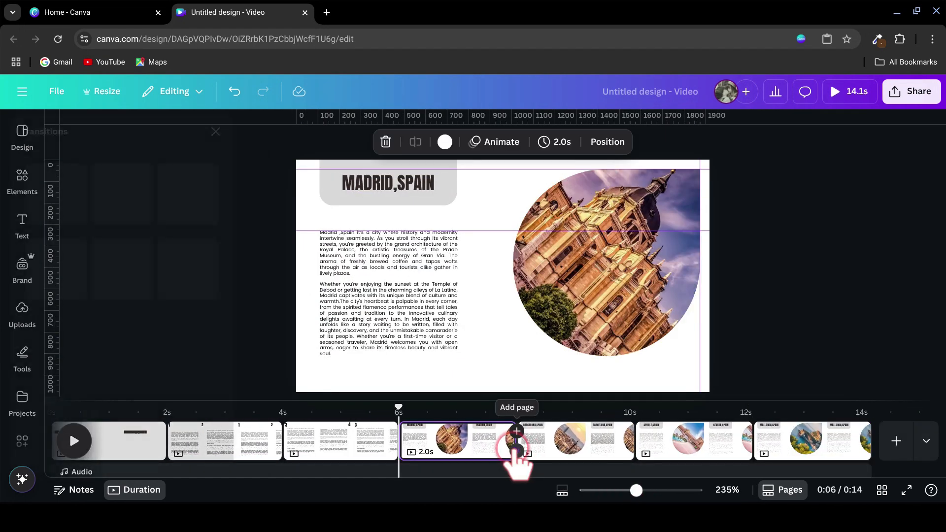
pyautogui.click(85, 386)
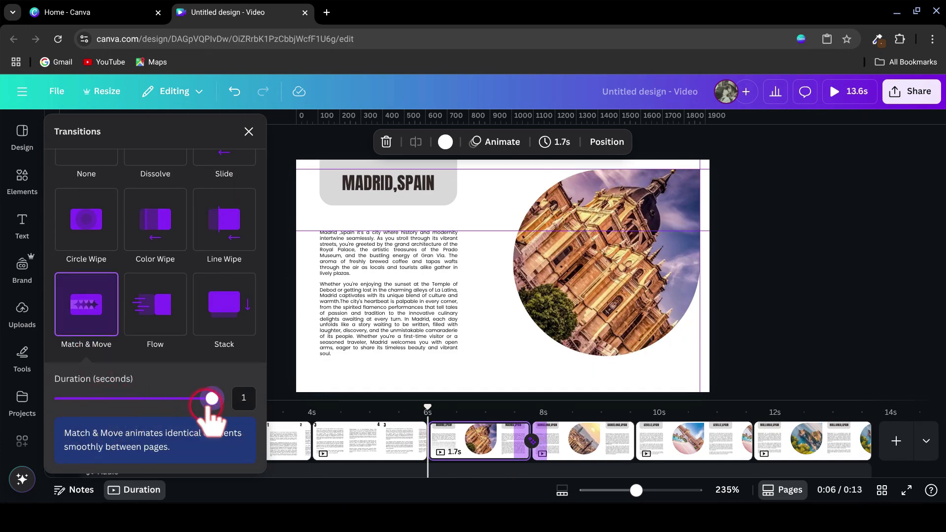
pyautogui.click(632, 450)
pyautogui.click(79, 306)
pyautogui.moveTo(125, 398); pyautogui.dragTo(219, 401)
pyautogui.click(692, 450)
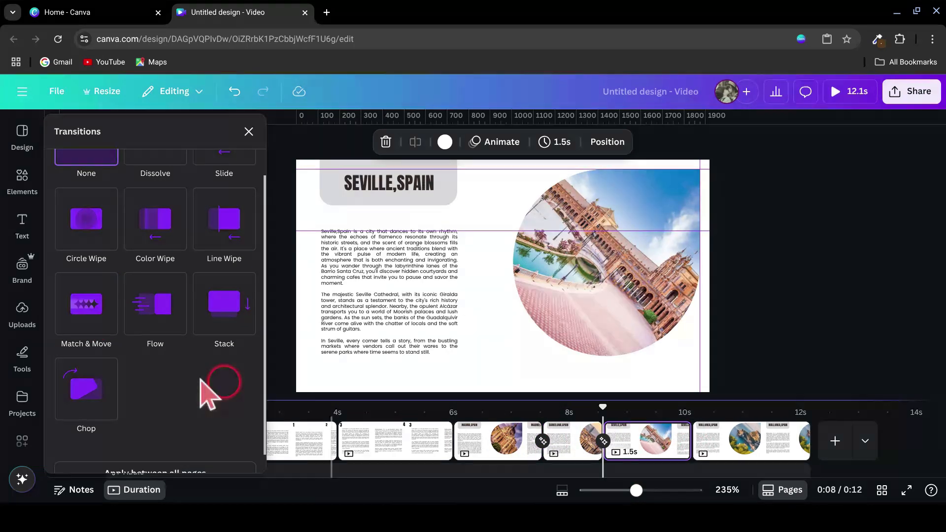
pyautogui.click(86, 306)
pyautogui.moveTo(125, 398); pyautogui.dragTo(263, 396)
pyautogui.click(249, 131)
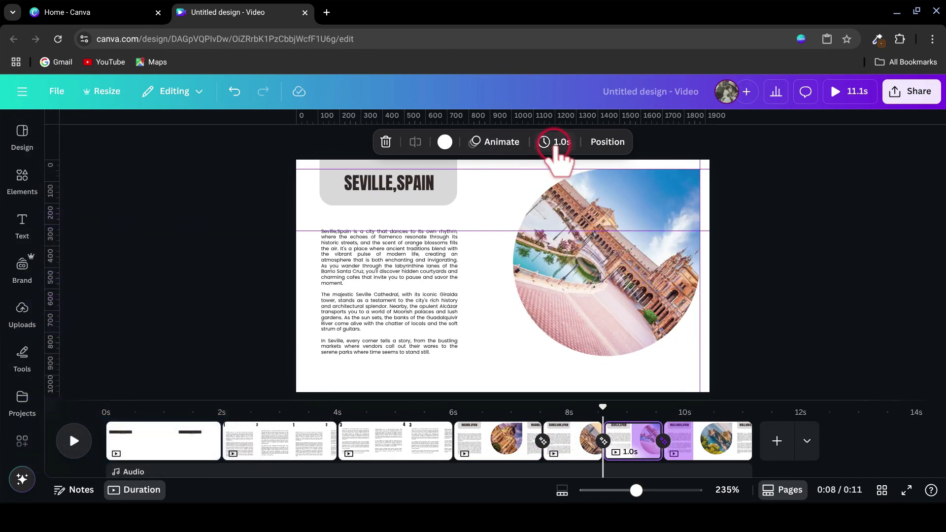
# Step: Set the Seville page's timing to 1.5 seconds and apply it to all seven pages
pyautogui.click(562, 143)
pyautogui.click(623, 195)
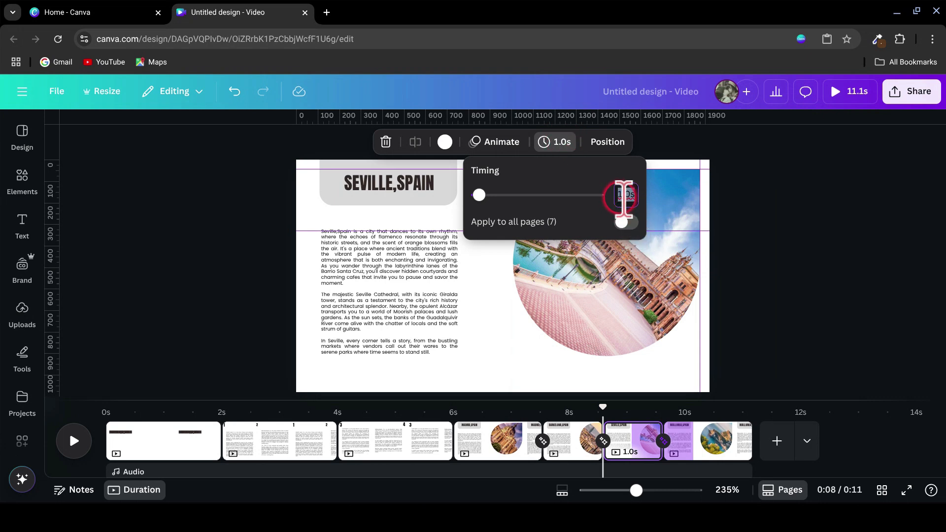
pyautogui.moveTo(482, 196); pyautogui.dragTo(486, 196)
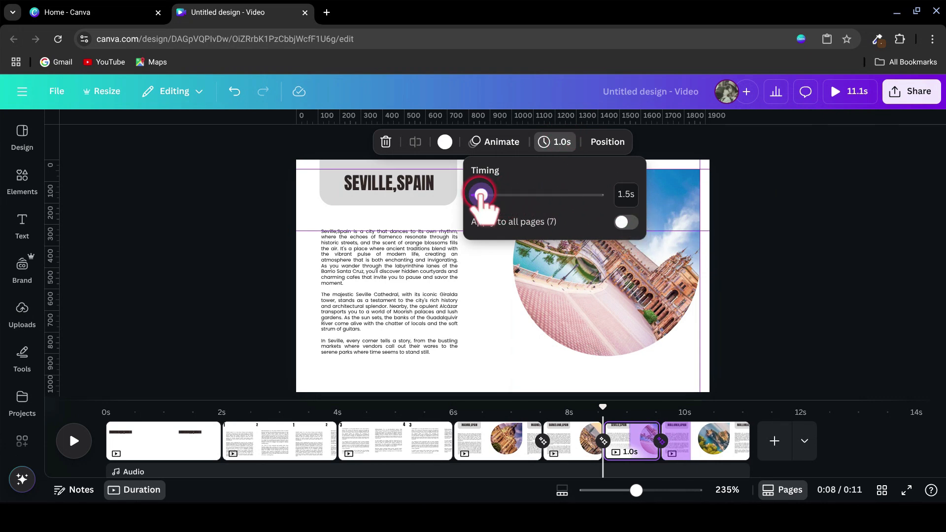
pyautogui.click(626, 222)
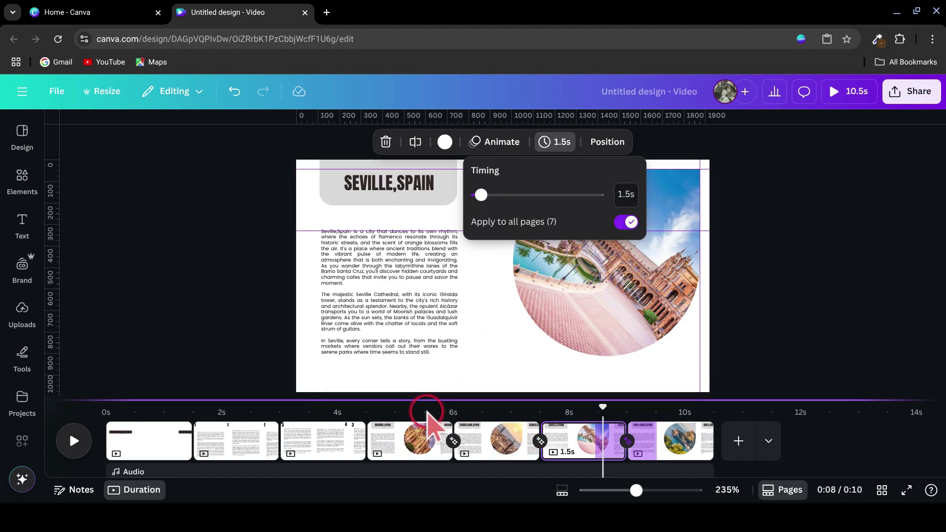
# Step: On the Madrid page, trim the description group's timeline bar so it ends just before the page does
pyautogui.click(411, 417)
pyautogui.click(404, 326)
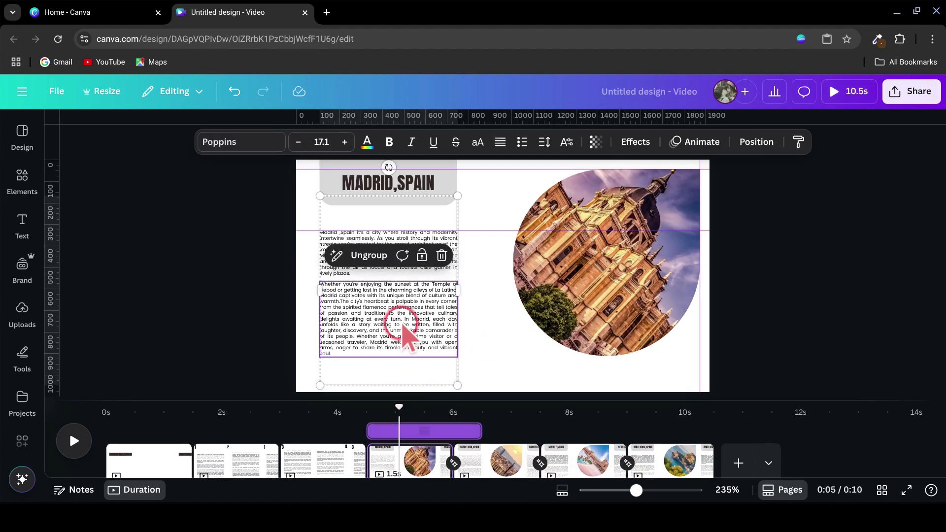
pyautogui.moveTo(478, 430); pyautogui.dragTo(440, 434)
# Step: Apply a Fade animation to the Madrid description as a group, set to play on exit
pyautogui.click(690, 142)
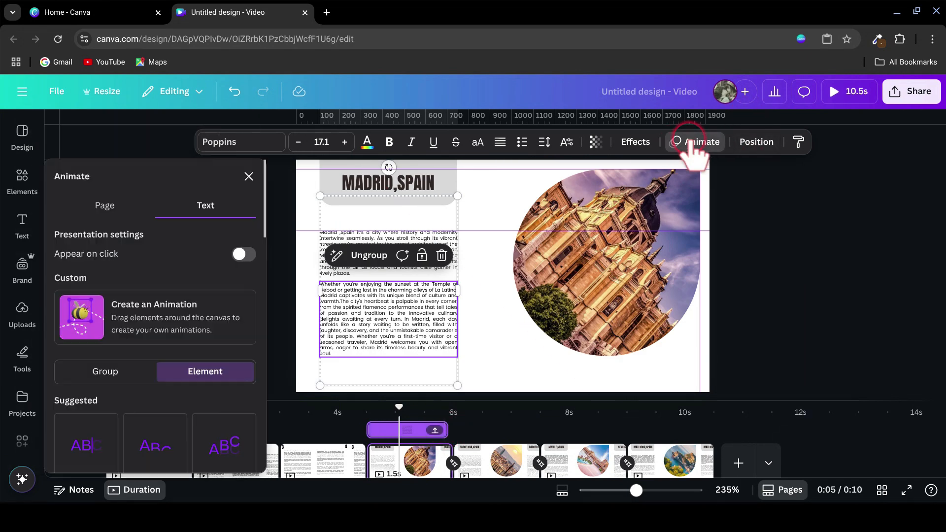
pyautogui.click(143, 370)
pyautogui.scroll(-5, 159, 391)
pyautogui.scroll(1, 197, 345)
pyautogui.click(217, 273)
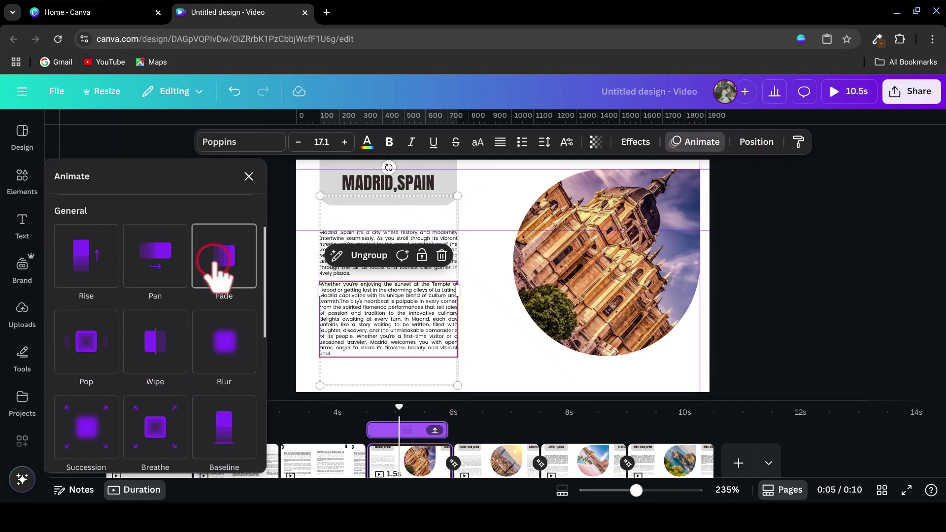
pyautogui.click(187, 318)
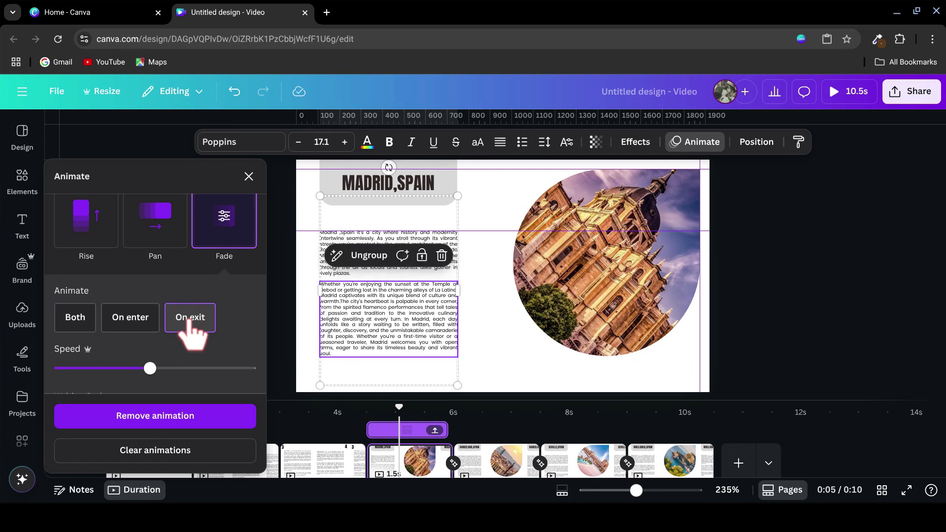
# Step: Trim the MADRID,SPAIN title's timeline bar to the same end as the description's and close the animation settings
pyautogui.click(397, 173)
pyautogui.moveTo(446, 458); pyautogui.dragTo(446, 458)
pyautogui.scroll(4, 192, 328)
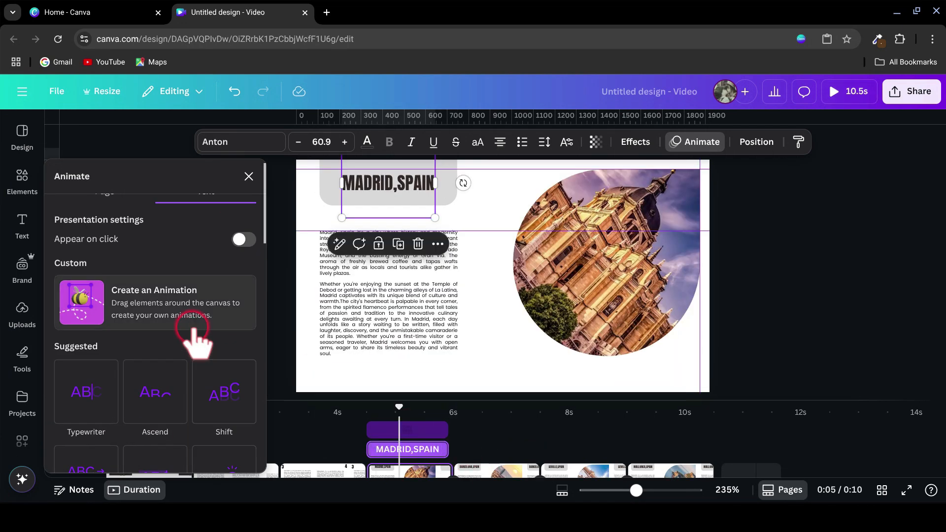
pyautogui.click(249, 176)
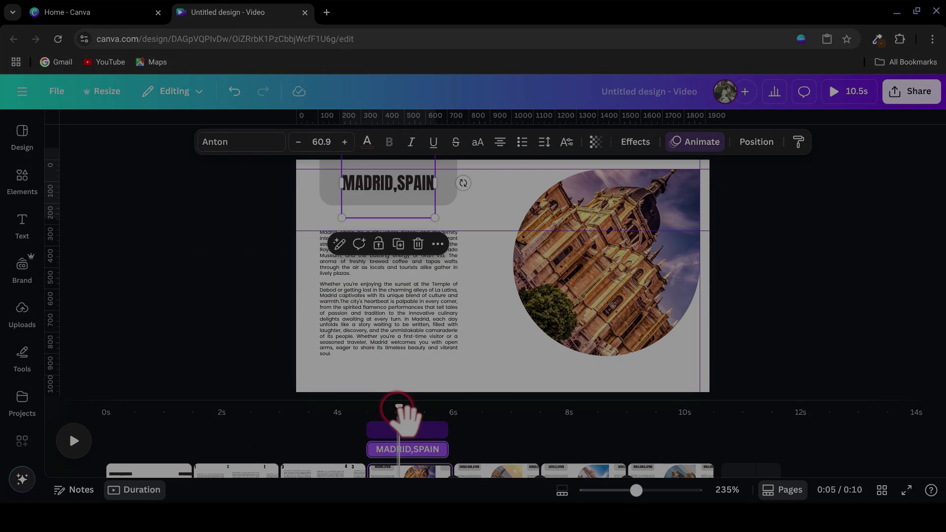